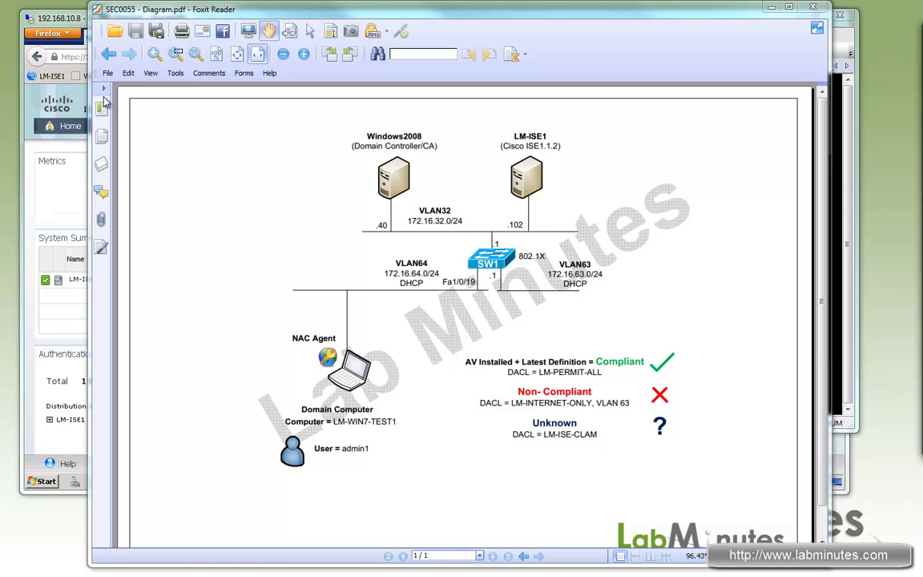
Step: Switch to the ISE console in the remote desktop session and check the allowed protocols of the LM-WIRED-DOT1X authentication rule
left_click(80, 23)
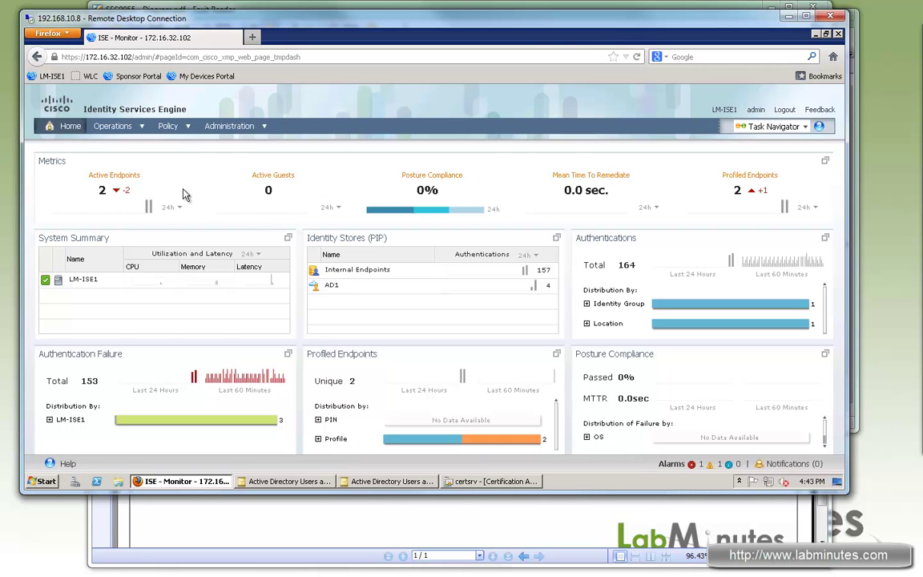
left_click(167, 126)
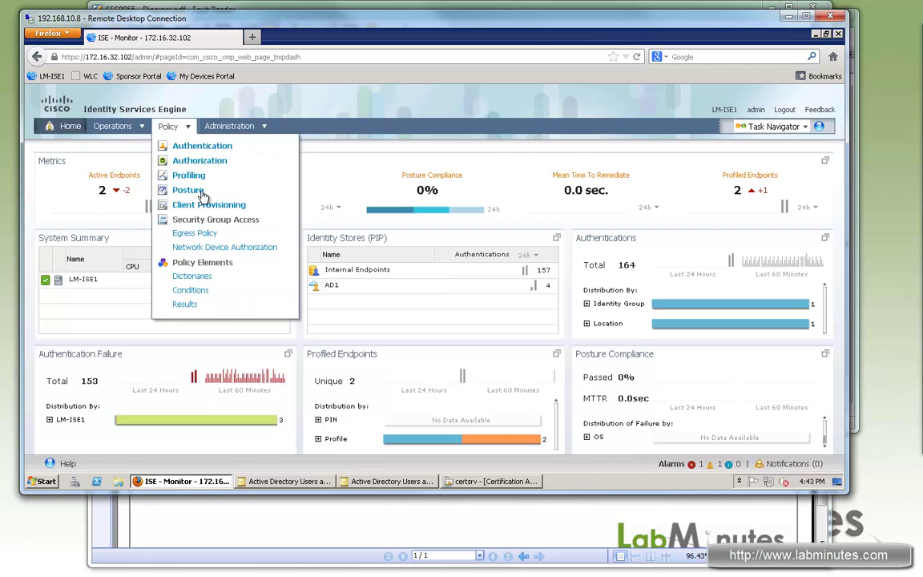
left_click(188, 146)
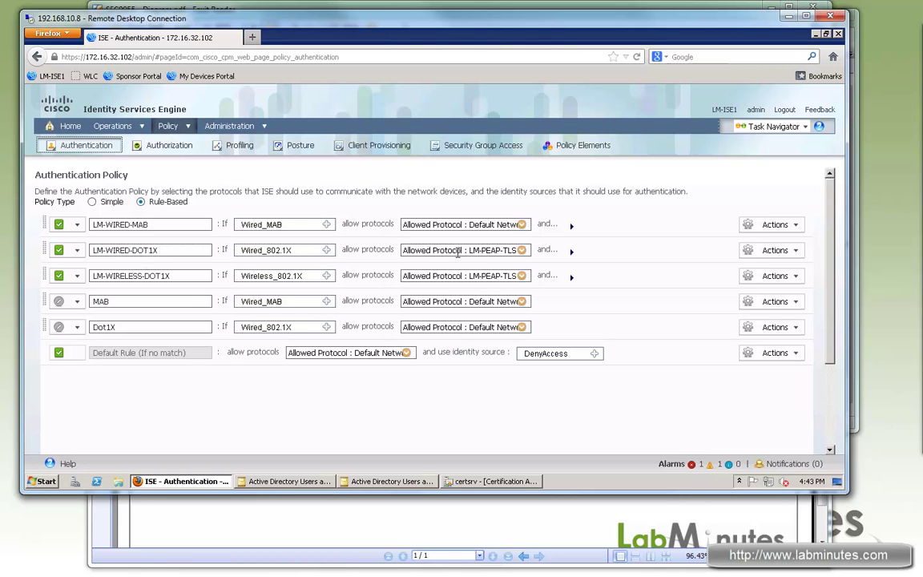
left_click_drag(494, 251, 433, 251)
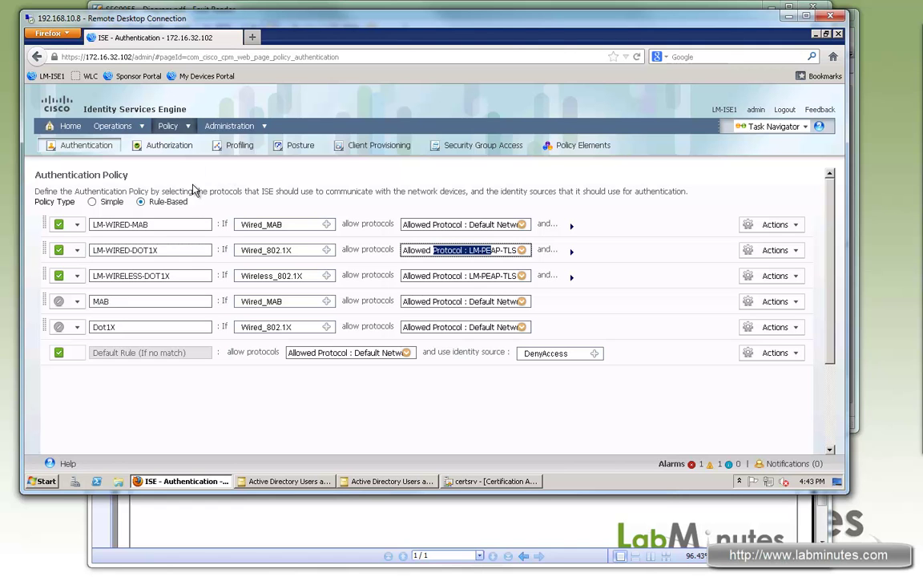
Step: Display the authorization policy, and open the authorization compound conditions list in a separate browser tab
left_click(177, 152)
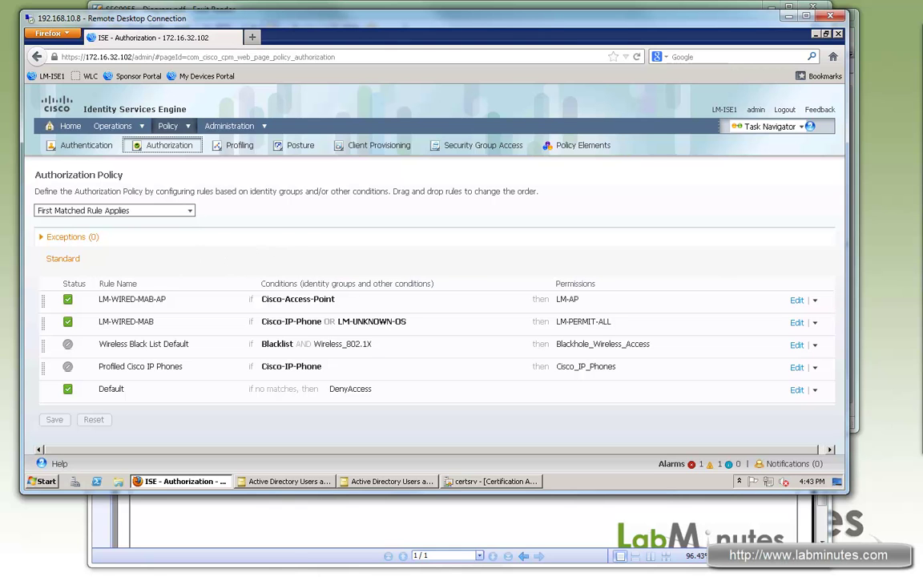
mouse_move(168, 127)
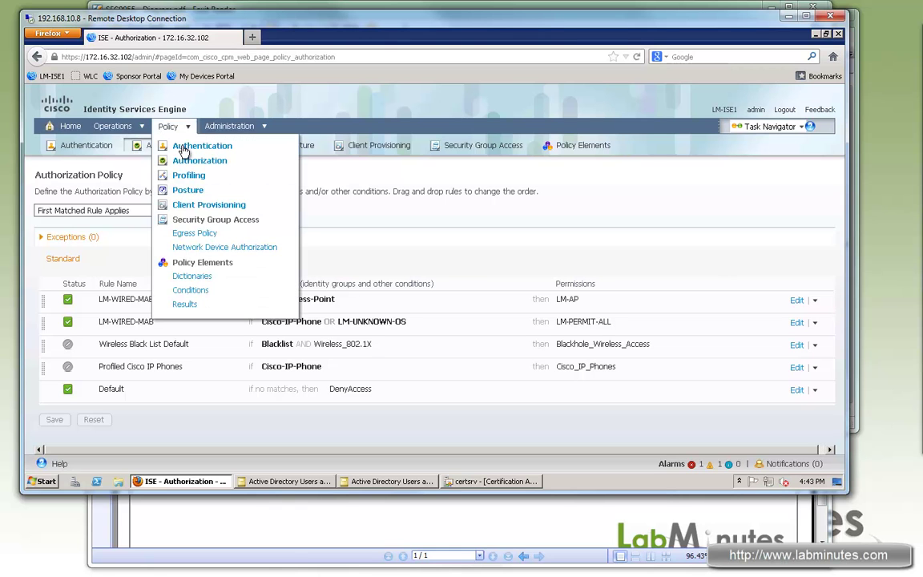
right_click(196, 290)
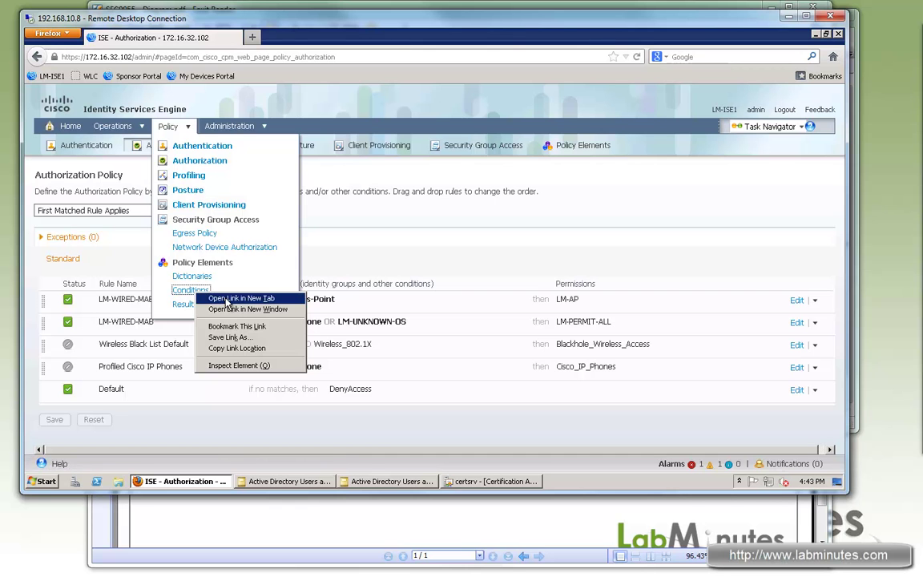
left_click(226, 299)
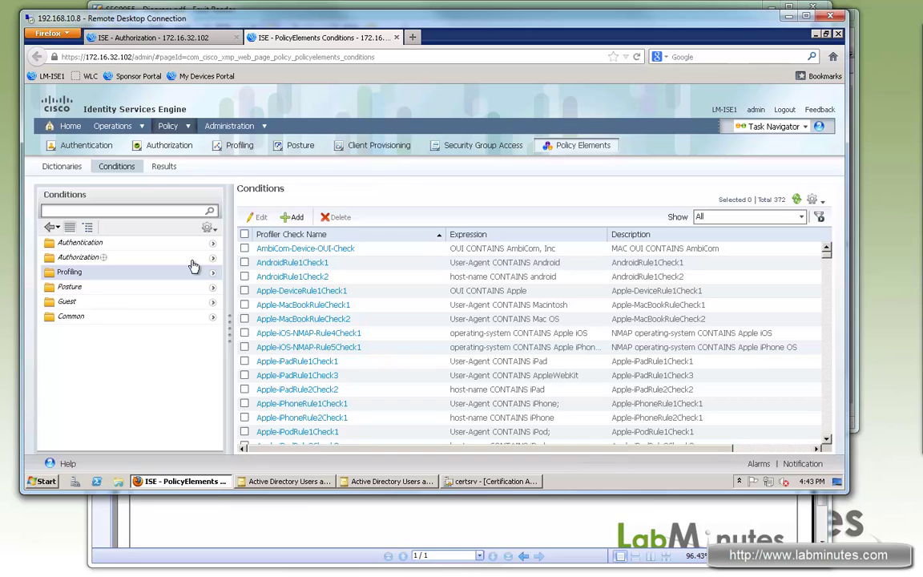
left_click(212, 257)
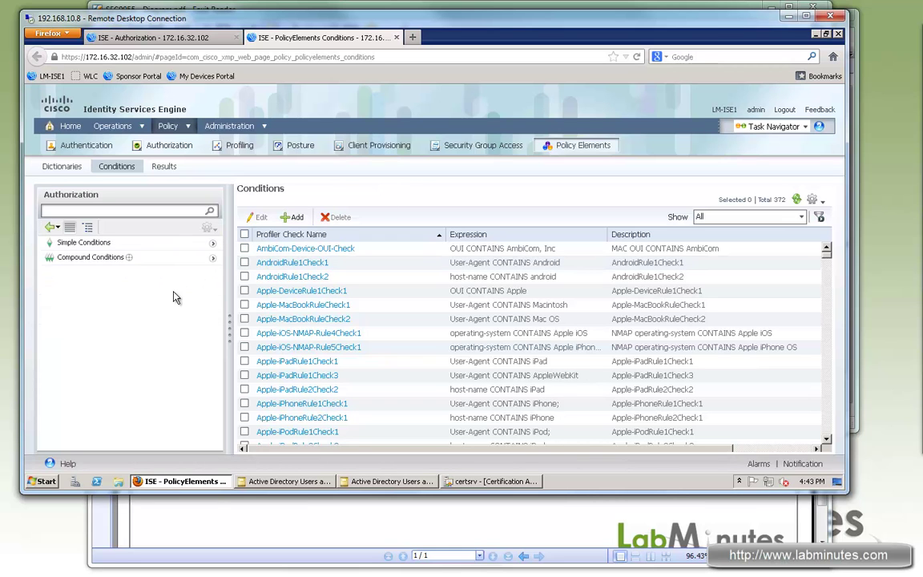
left_click(100, 257)
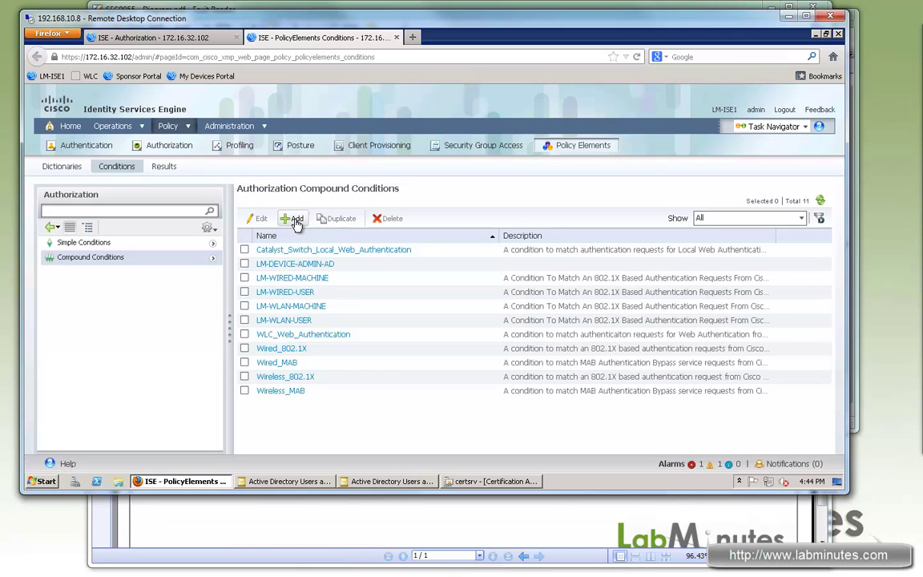
Step: Start a new authorization compound condition named LM-WIRED-USER-ALL, built from a newly created condition rather than the library
left_click(294, 218)
type("LM")
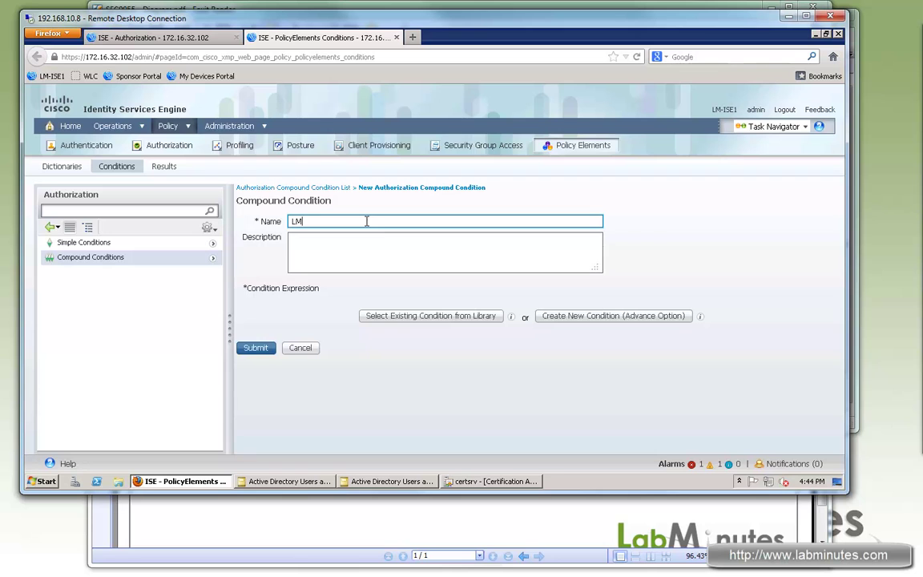
type("-WIRED-USER-ALL")
left_click(552, 316)
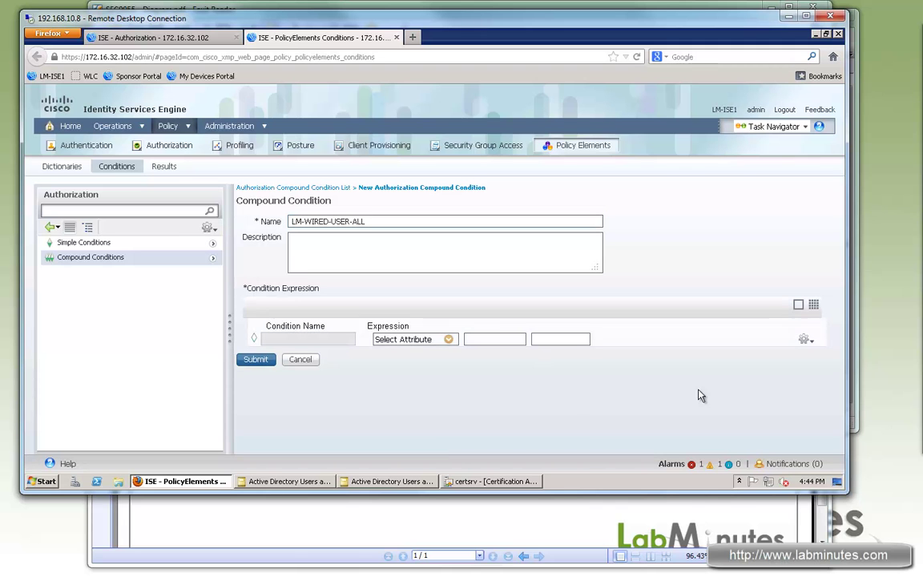
Step: Define the first expression of LM-WIRED-USER-ALL as Session:PostureStatus Equals Unknown
left_click(447, 338)
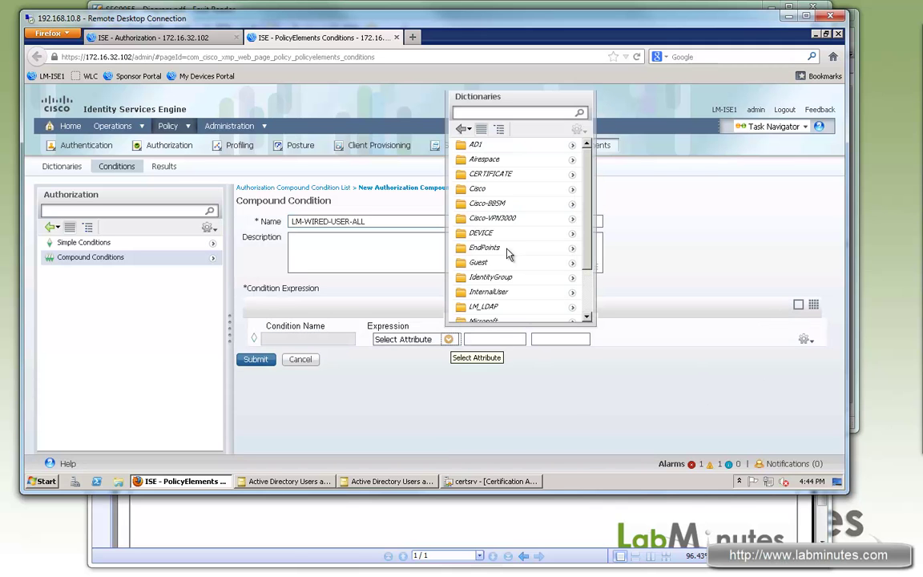
scroll(583, 309, "down", 3)
left_click(572, 306)
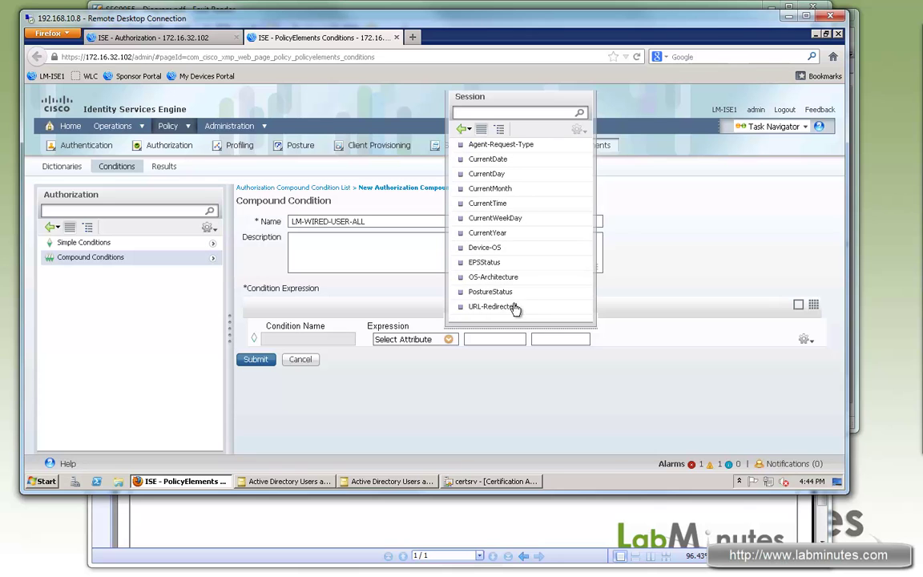
left_click(490, 292)
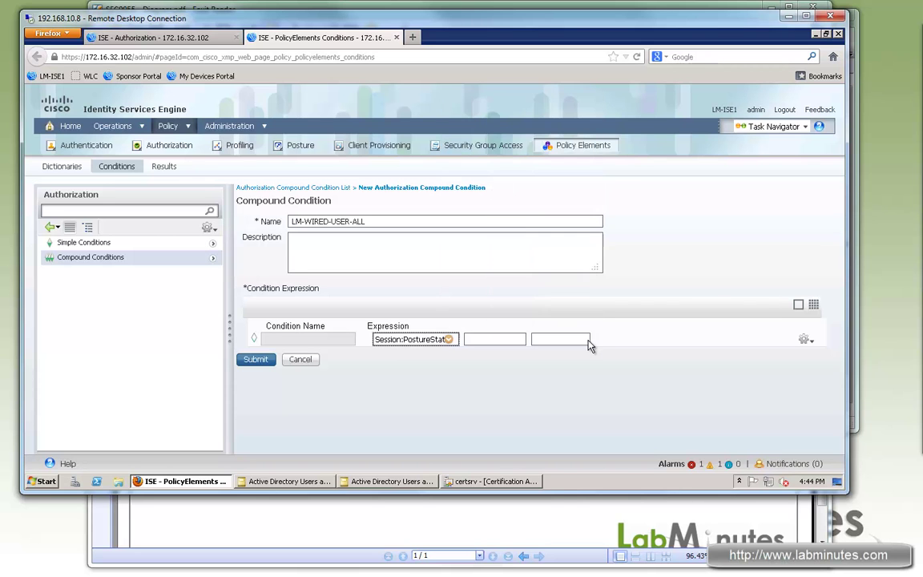
left_click(571, 338)
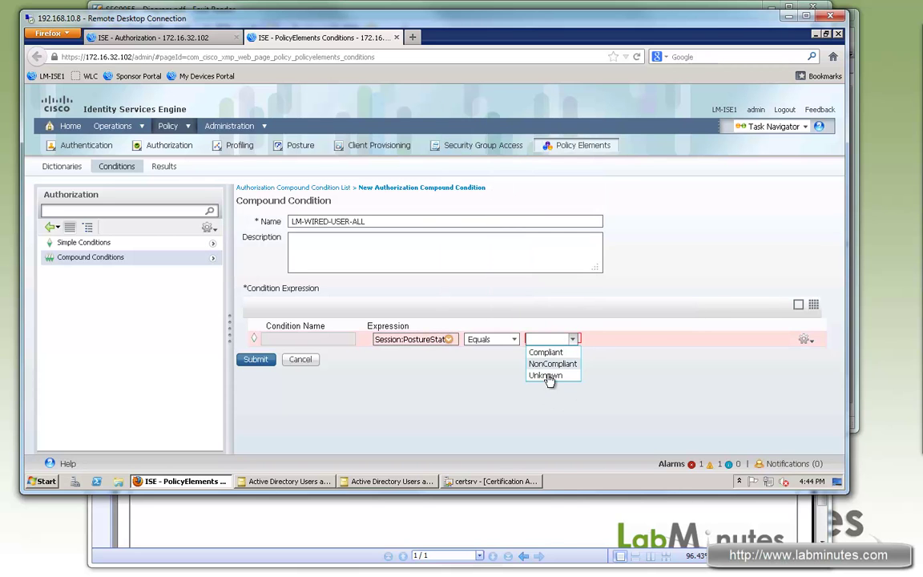
left_click(548, 375)
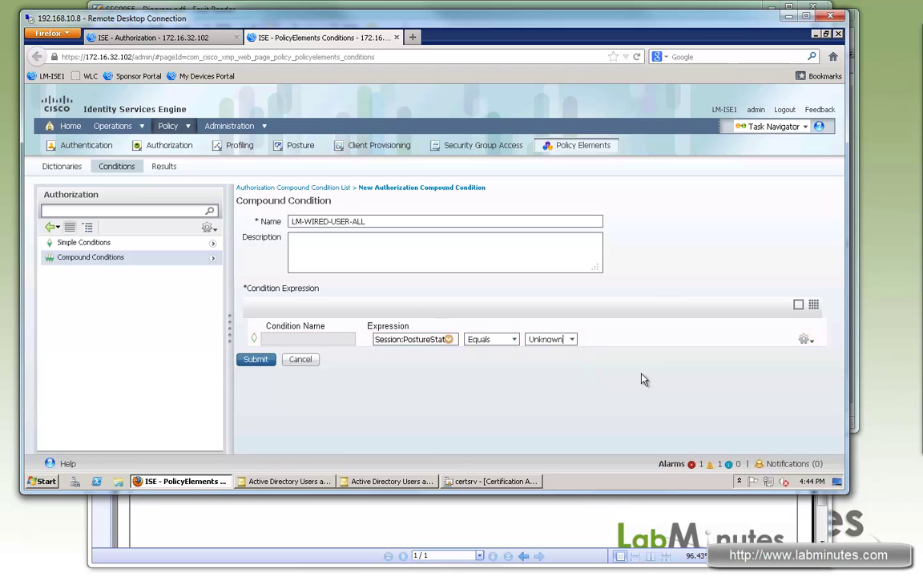
Step: Add a second AND expression matching an AD1:ExternalGroups value to LM-WIRED-USER-ALL and submit the condition
left_click(805, 339)
left_click(682, 352)
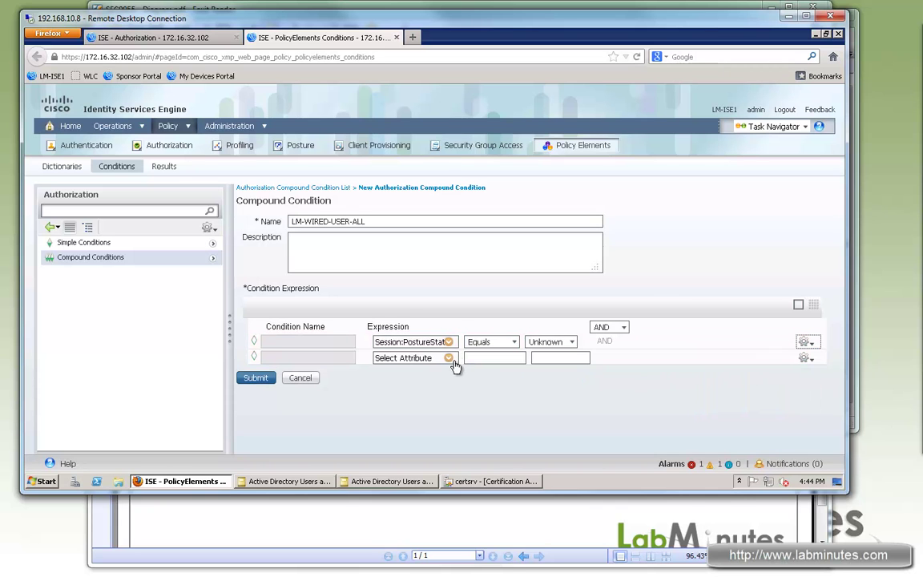
left_click(449, 358)
left_click(572, 169)
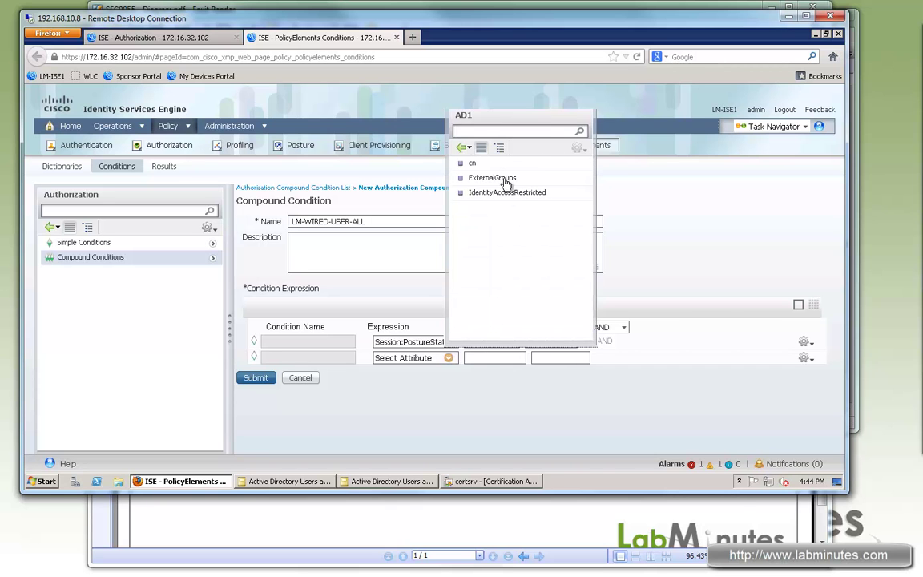
left_click(504, 180)
left_click(573, 357)
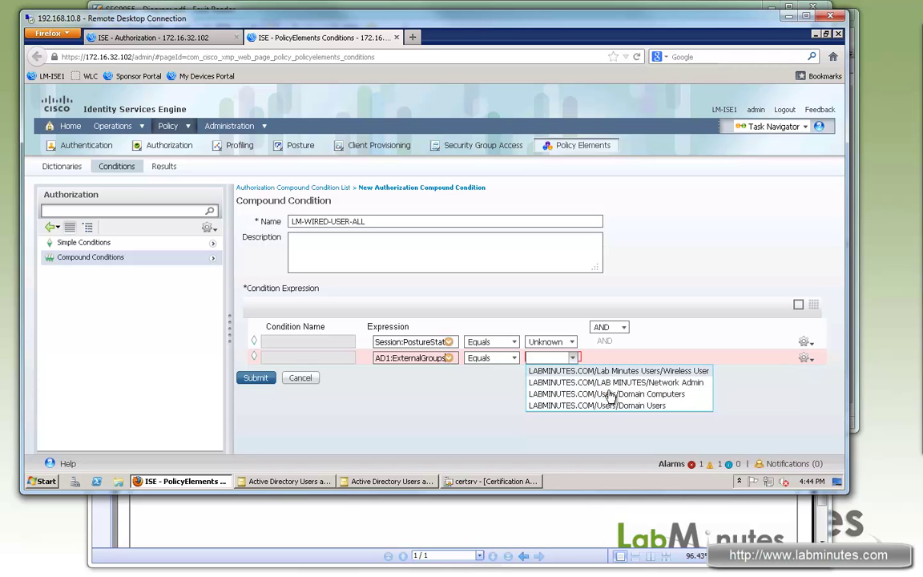
left_click(256, 378)
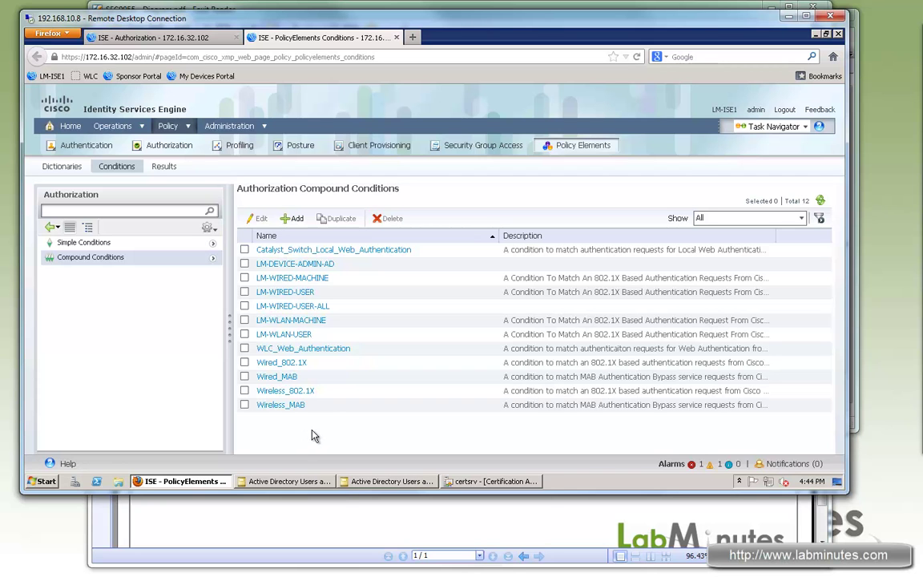
Step: Start another authorization compound condition named LM-WIRED-NON-COMPLIANT with a newly created condition expression
left_click(294, 219)
type("LM-WIRED")
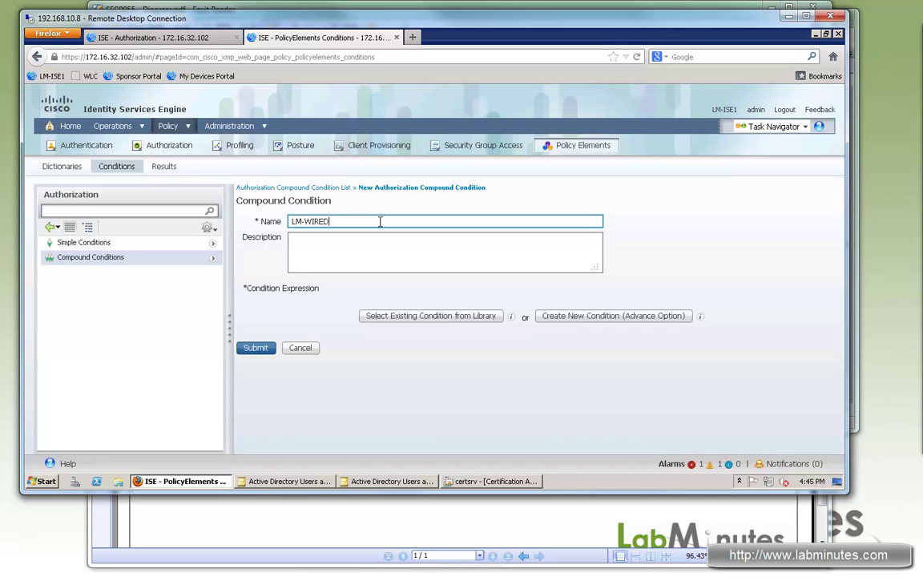
type("-NON-COMPLIANT")
left_click(608, 315)
Step: Define the first expression of LM-WIRED-NON-COMPLIANT as Session:PostureStatus Equals NonCompliant
left_click(452, 344)
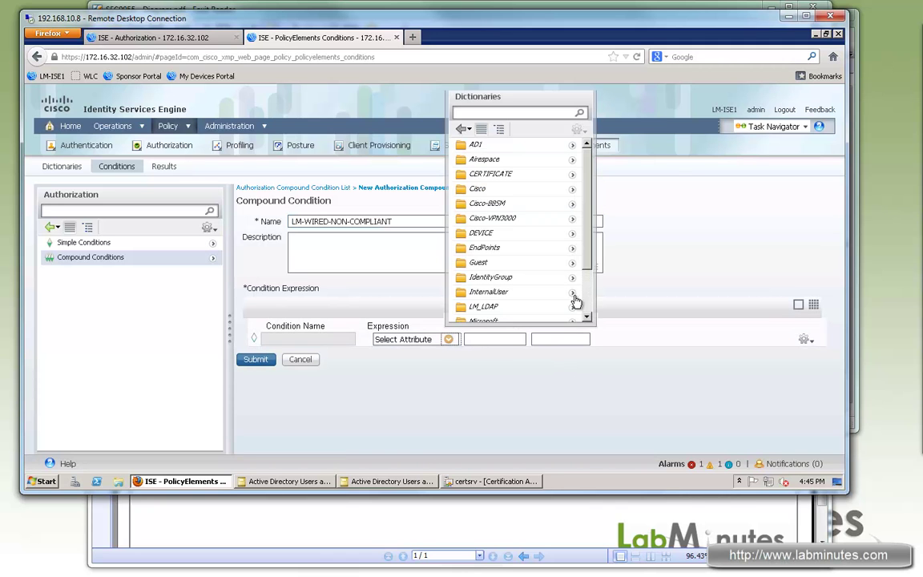
scroll(576, 301, "down", 2)
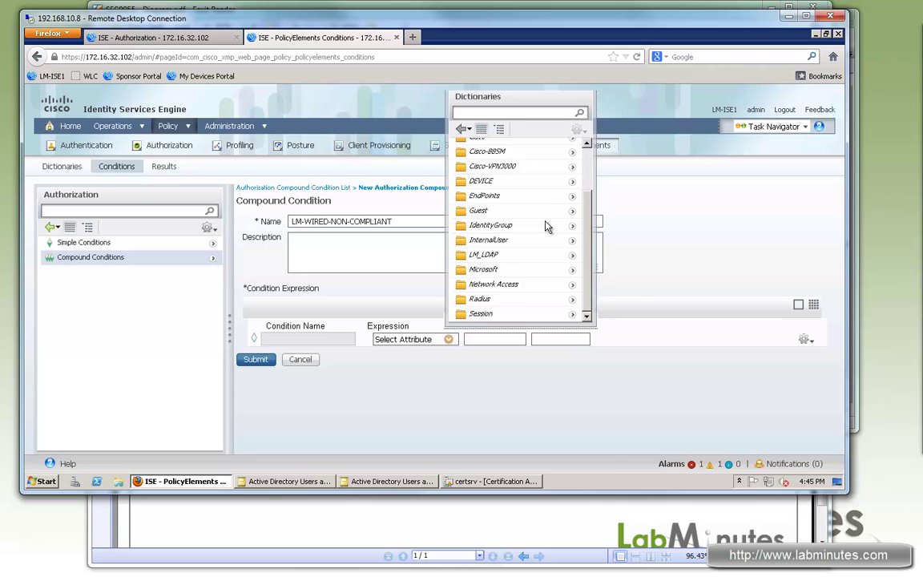
left_click(574, 314)
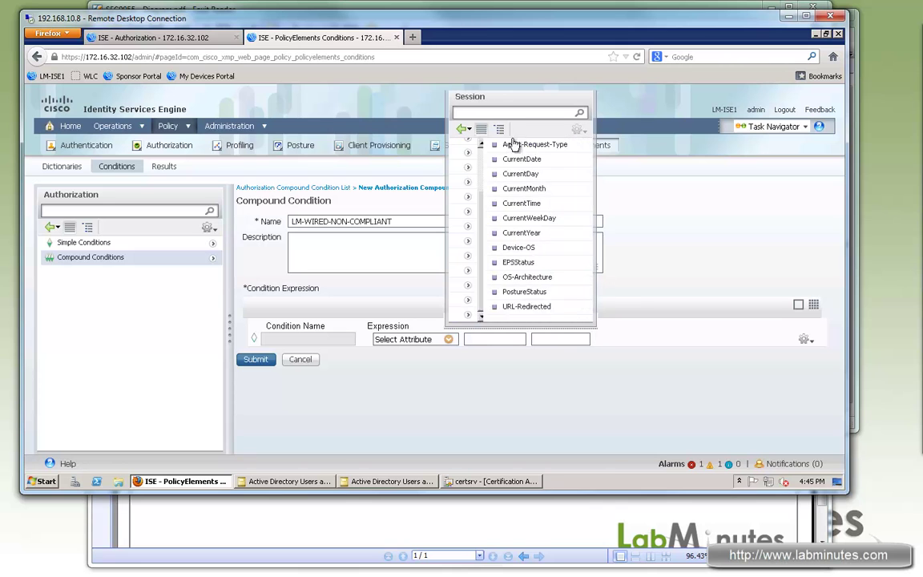
left_click(490, 291)
left_click(551, 340)
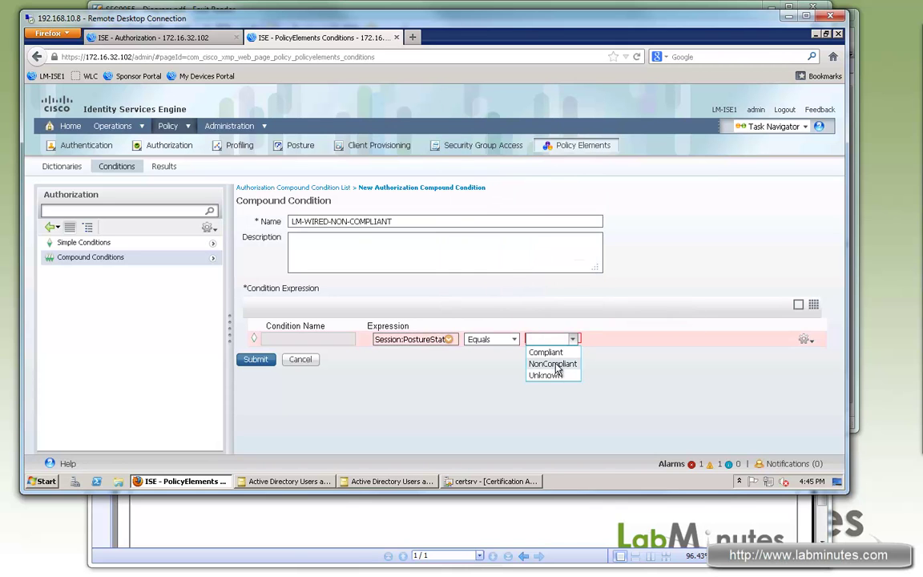
left_click(552, 364)
Step: Add the AND expression AD1:ExternalGroups Equals LABMINUTES.COM/Users/Domain Users to LM-WIRED-NON-COMPLIANT and submit the condition
left_click(805, 339)
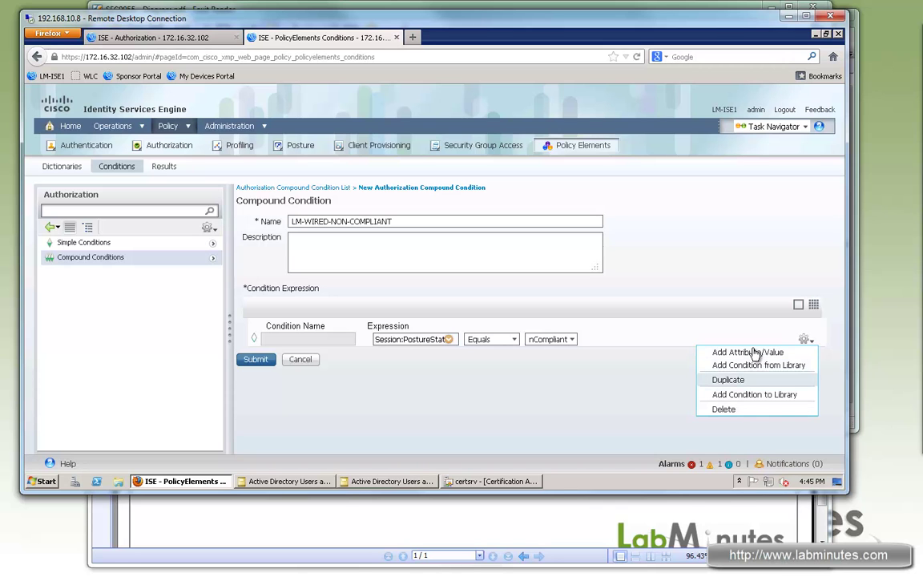
left_click(724, 352)
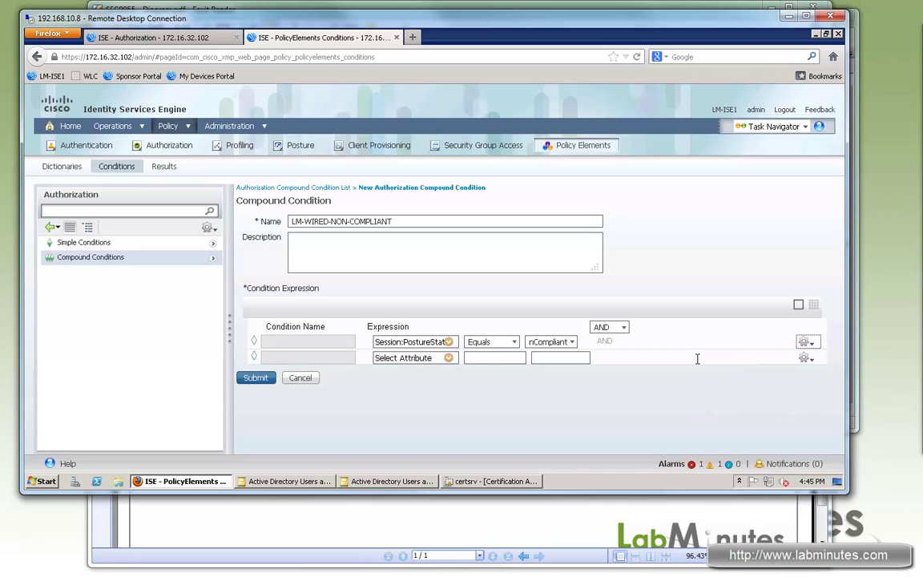
left_click(448, 358)
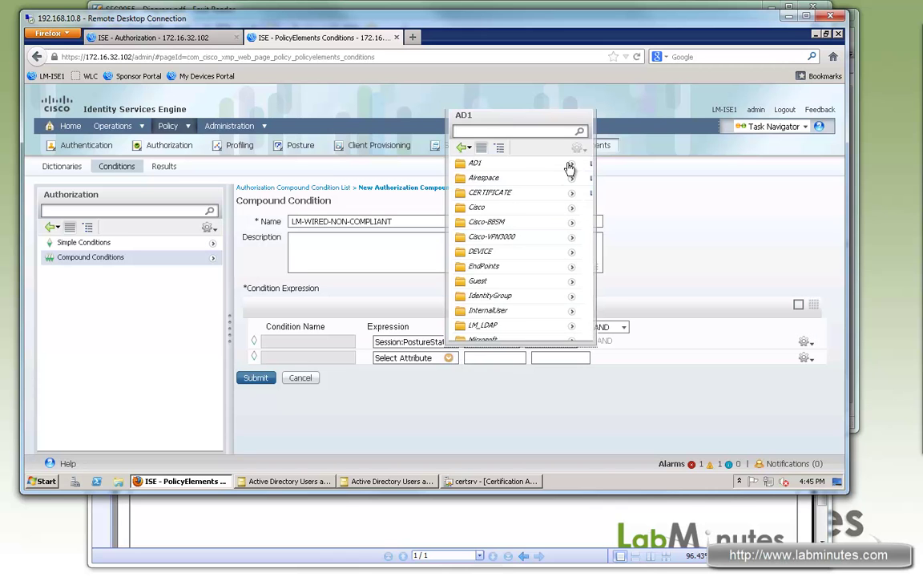
left_click(575, 166)
left_click(497, 179)
left_click(576, 362)
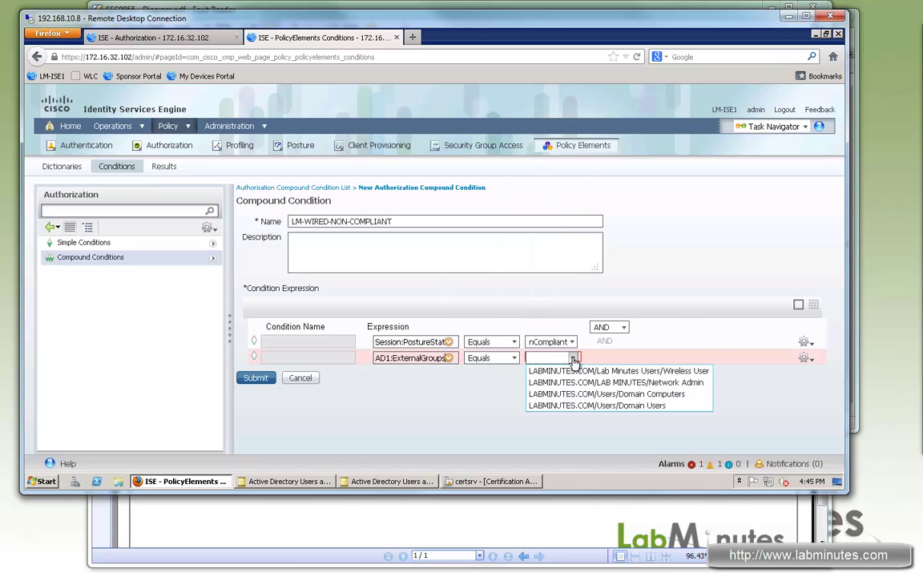
left_click(587, 402)
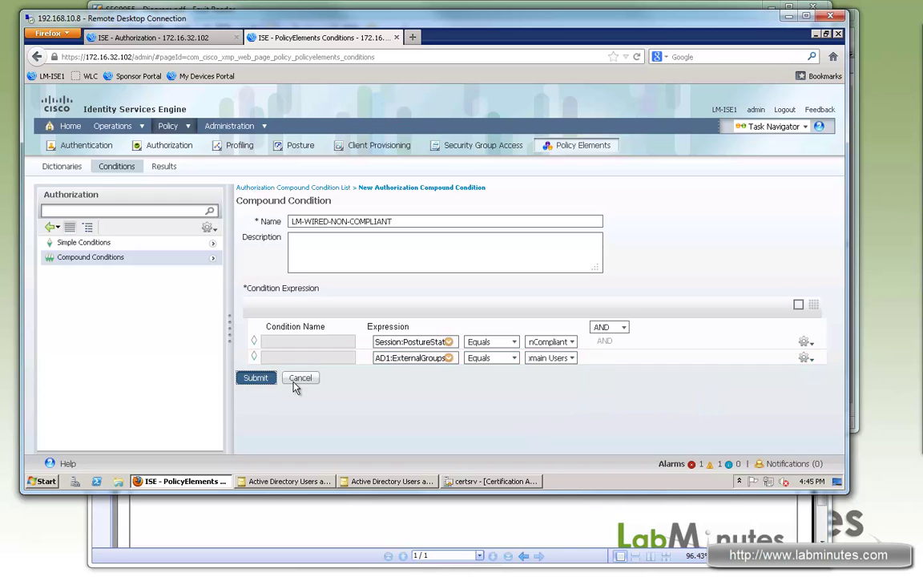
left_click(256, 378)
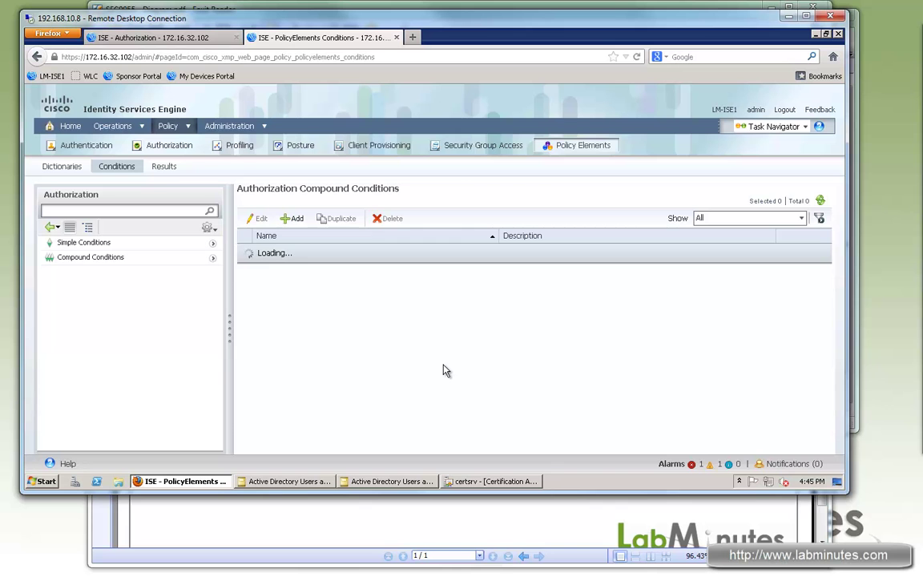
Step: Duplicate the LM-WIRED-NON-COMPLIANT compound condition and change the copy's name to LM-WIRED-COMPLIANT
left_click(244, 292)
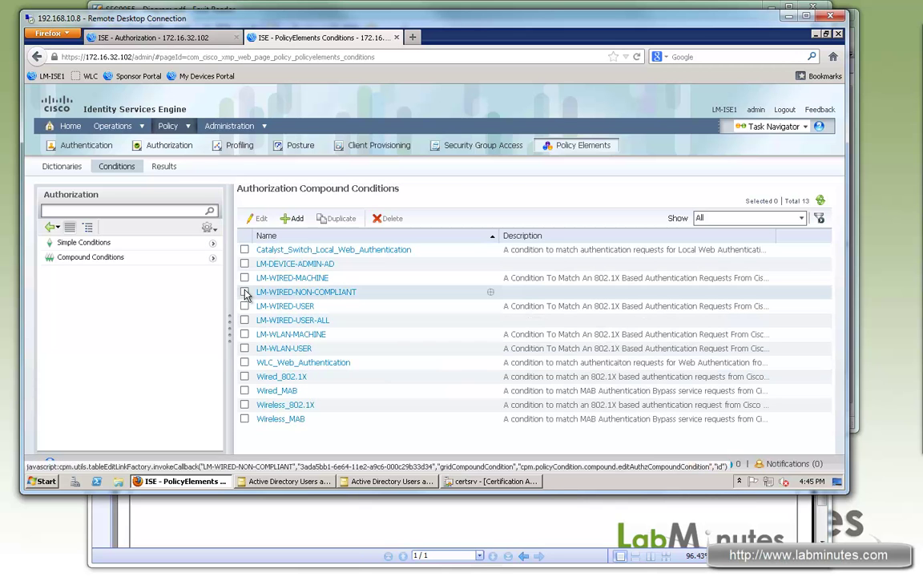
left_click(342, 219)
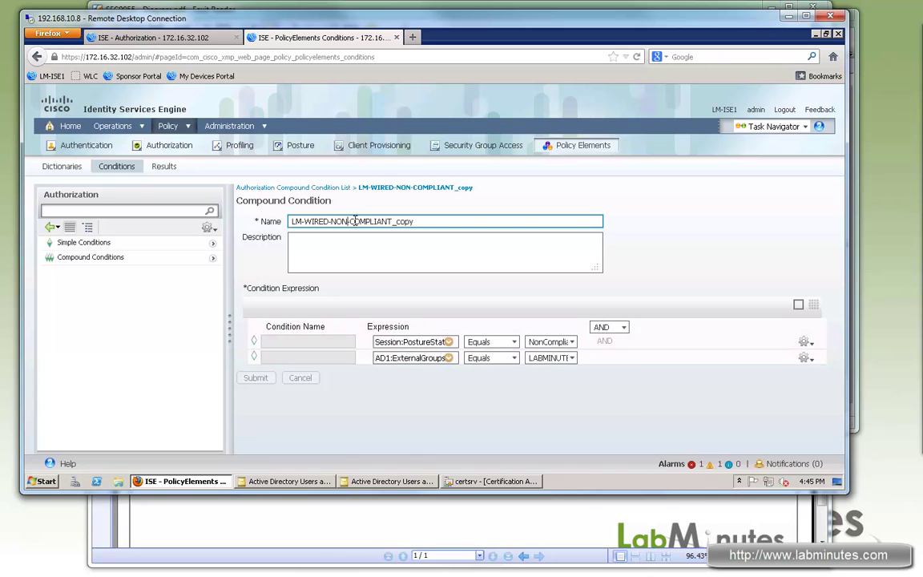
left_click(354, 221)
key("BackSpace")
key("BackSpace")
key("BackSpace")
key("BackSpace")
left_click_drag(375, 223, 488, 232)
key("BackSpace")
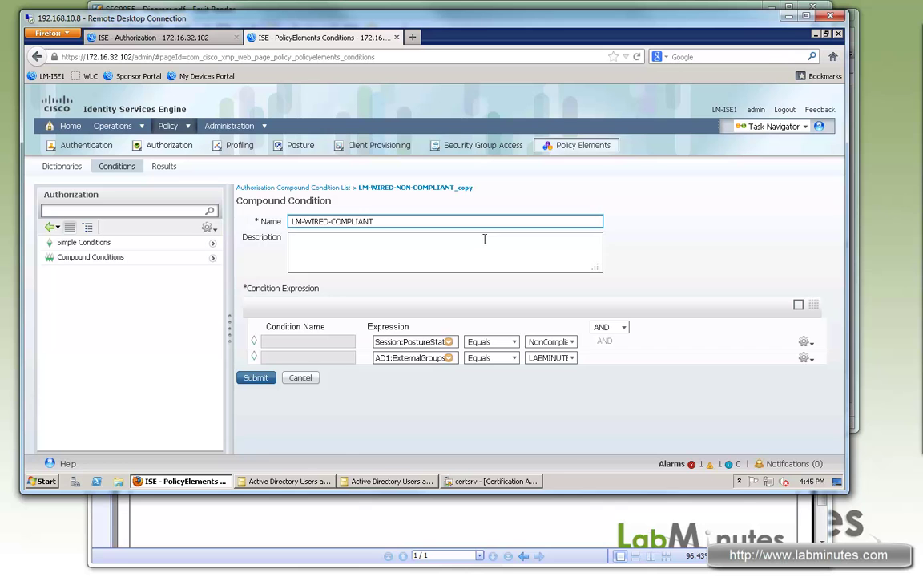
Step: Set the Session:PostureStatus value in LM-WIRED-COMPLIANT to Compliant and submit the compound condition
left_click(571, 342)
left_click(545, 354)
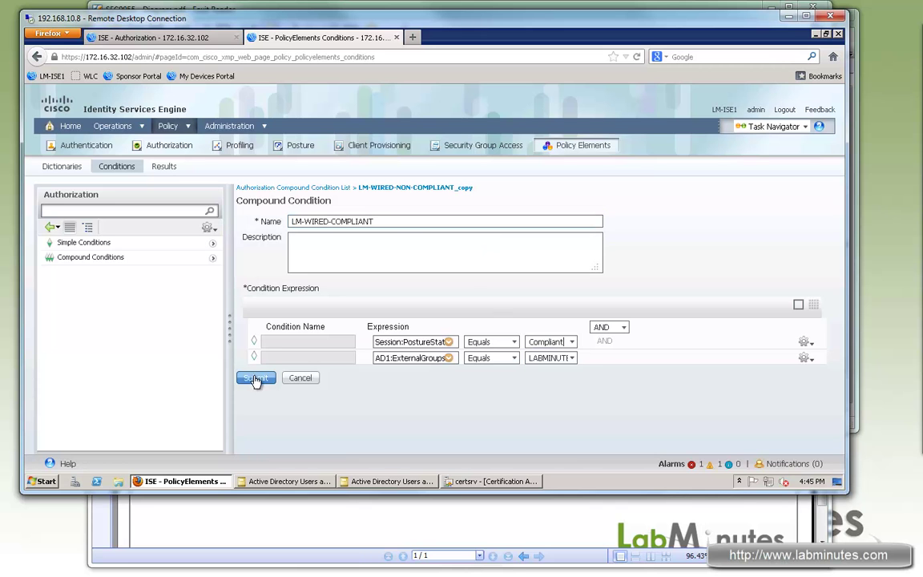
left_click(256, 377)
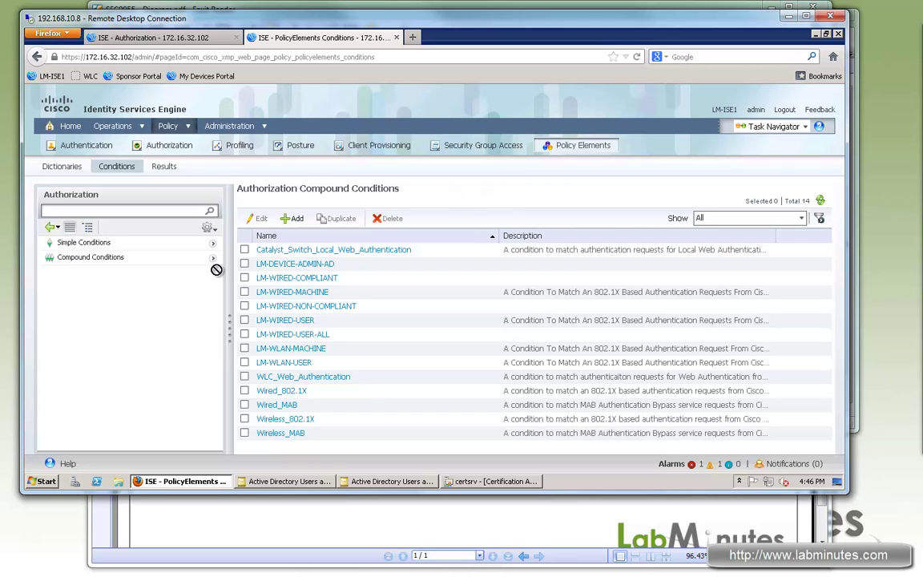
Step: Start a new downloadable ACL in the authorization results and name it LM-ISE-CLAM
left_click(163, 168)
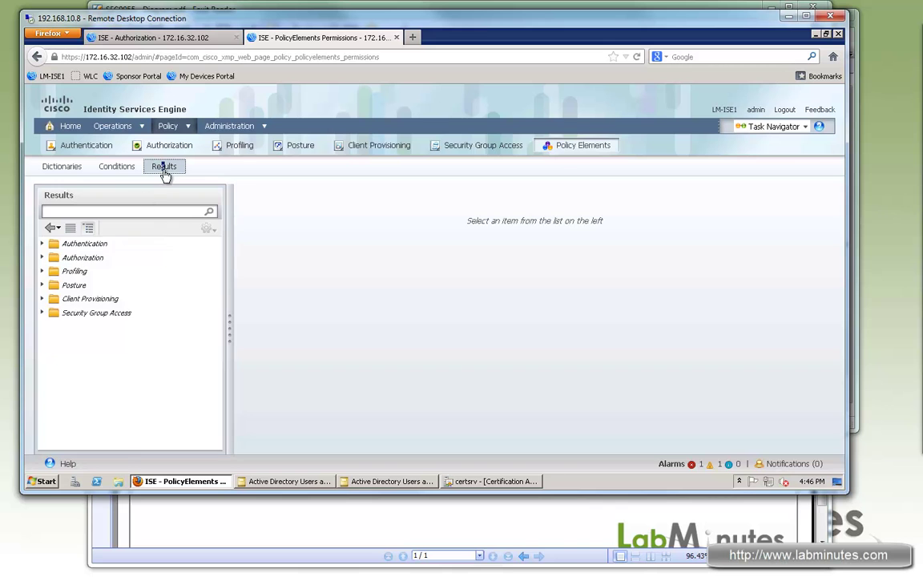
left_click(42, 257)
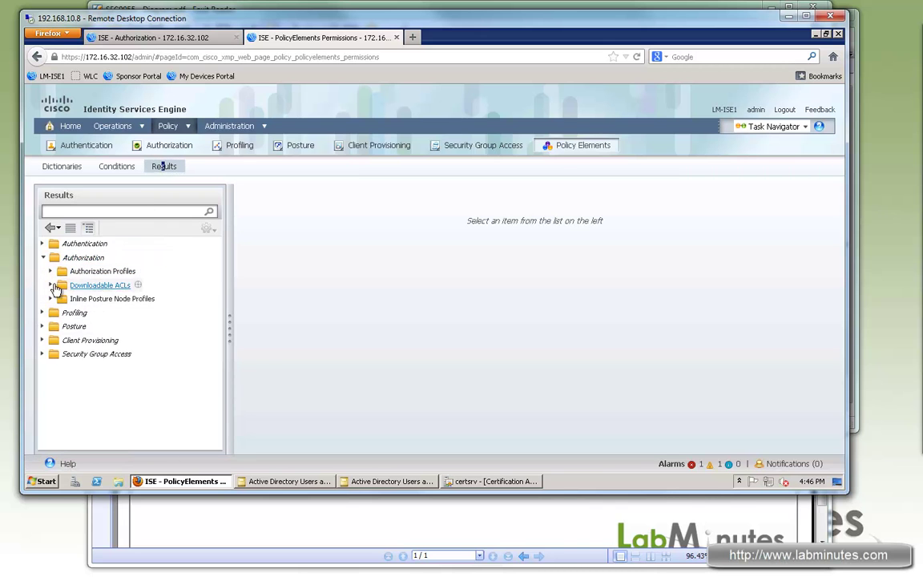
left_click(50, 285)
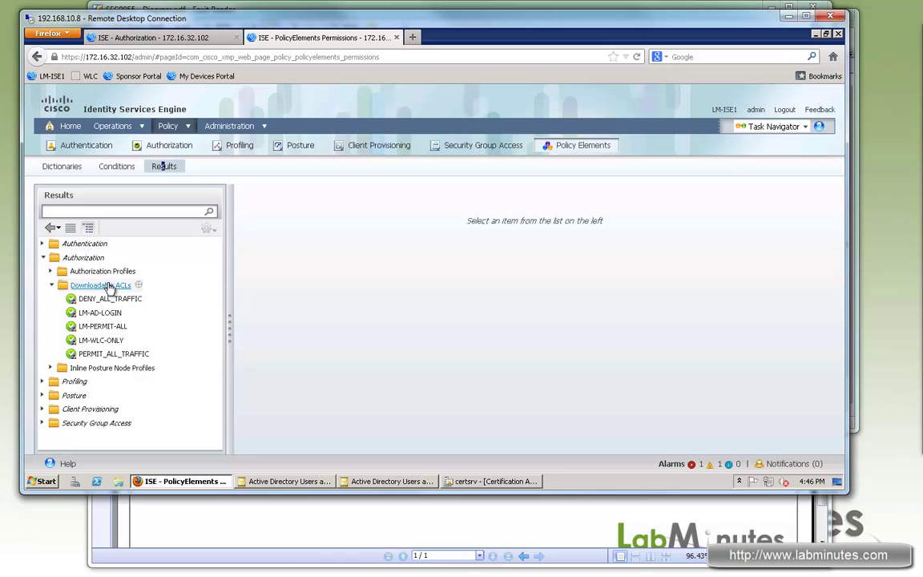
left_click(108, 286)
left_click(295, 219)
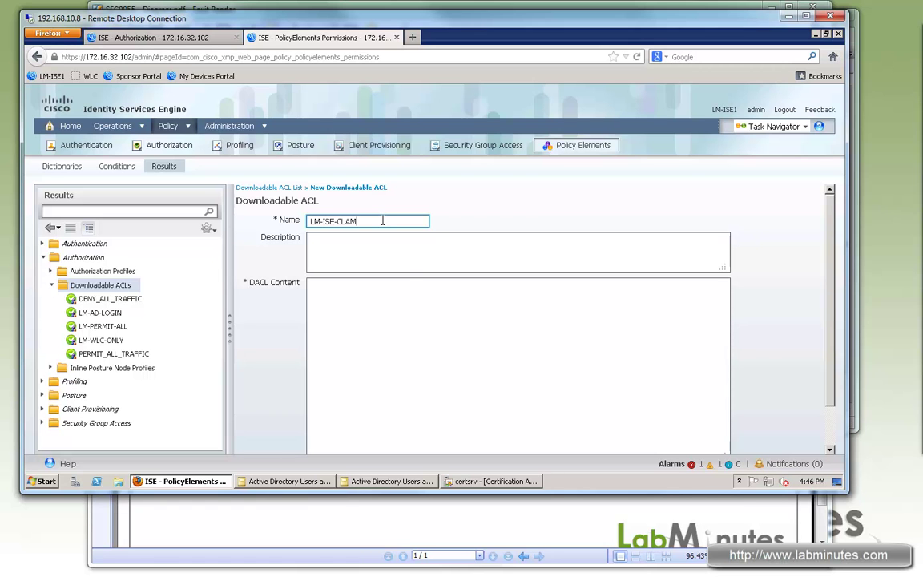
key("Tab")
key("Tab")
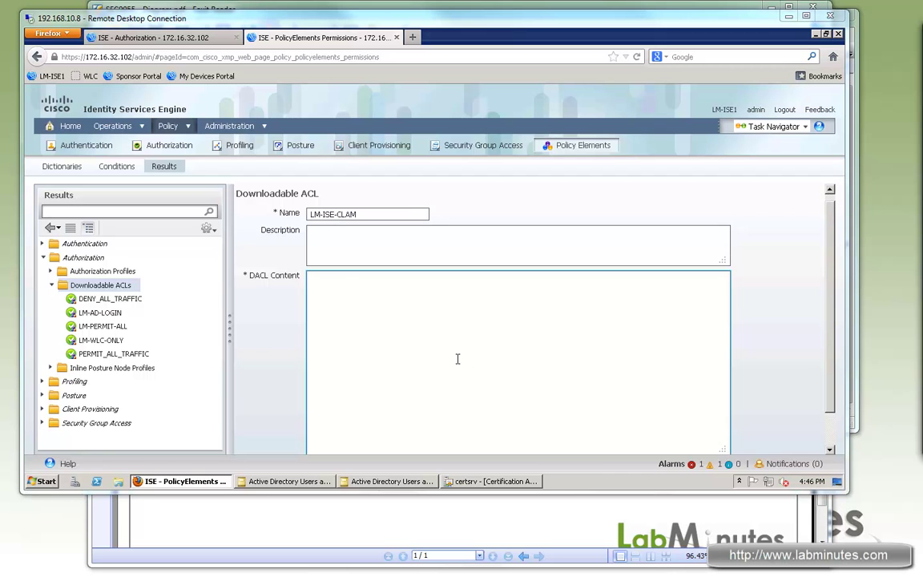
Step: Enter DACL content permitting bootpc-to-bootps, UDP 53, host 172.16.32.102, 72.232.246.0 0.0.0.255 and 69.64.69.0 0.0.0.255, ending with deny ip any any log, and submit
type("permit udp any eq bootpc any eq bootps permit udp any any eq 53 ! permit ip any host 172.16.32.102 ! permit ip any 72.232.246.0 0.0.0.255 permit ip any 69.64.69.0 0.0.0.255 ! deny ip any any log")
left_click_drag(321, 277, 405, 291)
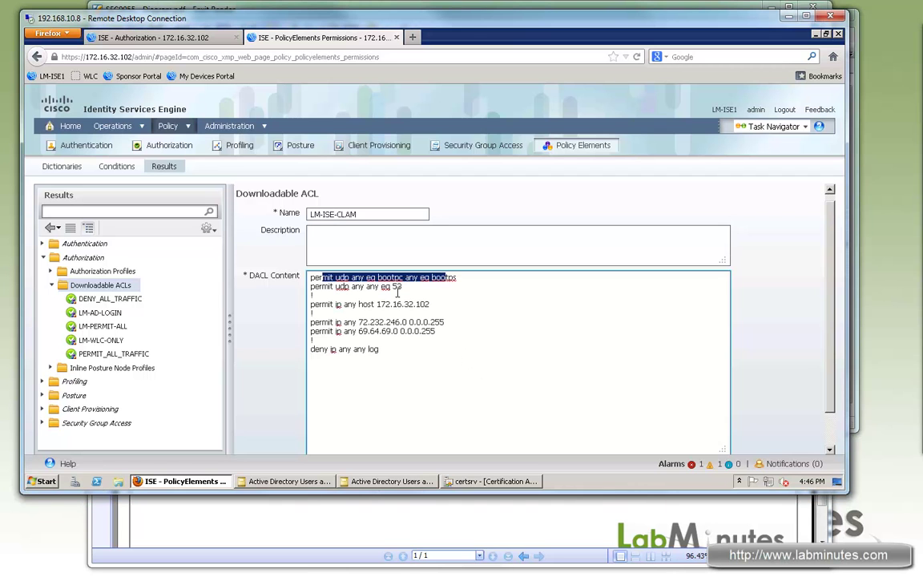
left_click_drag(346, 287, 402, 286)
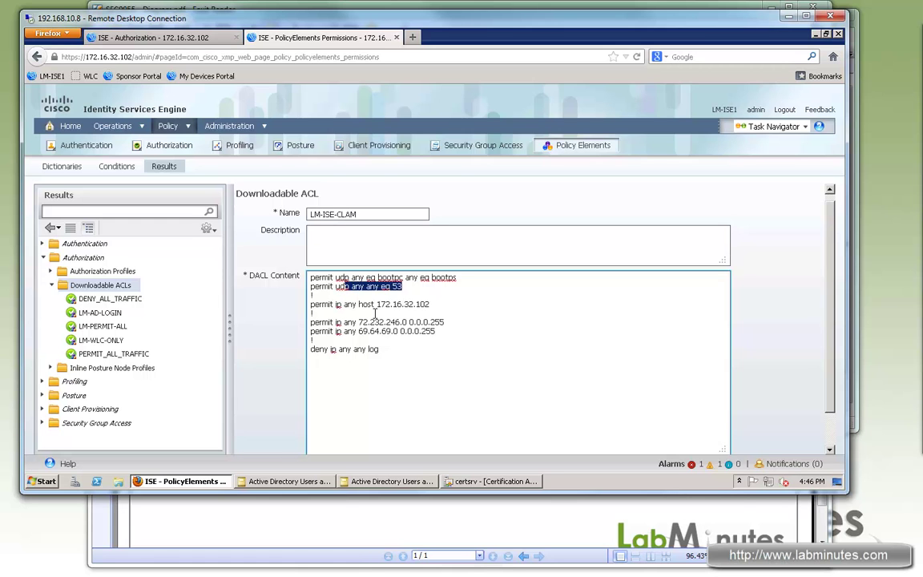
left_click_drag(348, 305, 429, 305)
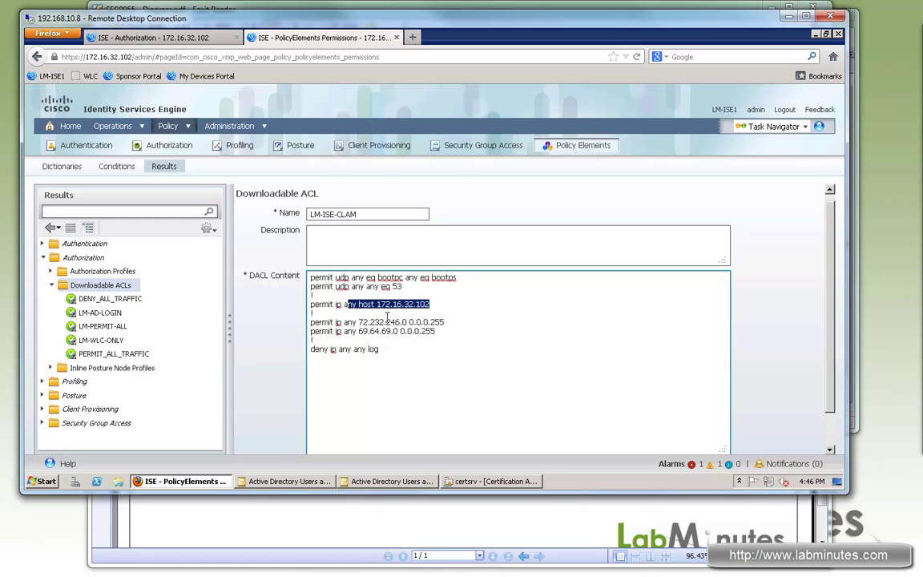
left_click_drag(334, 322, 367, 320)
scroll(480, 377, "down", 3)
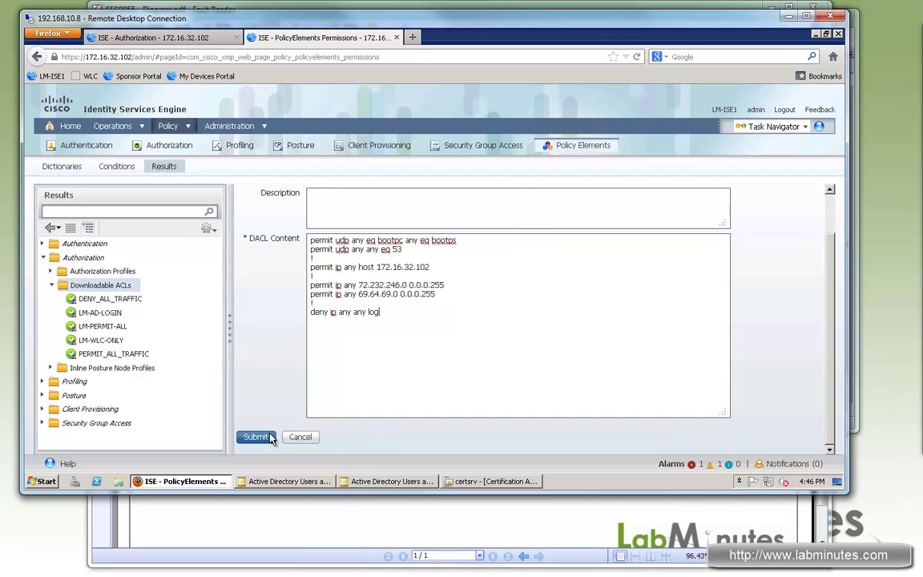
left_click(251, 437)
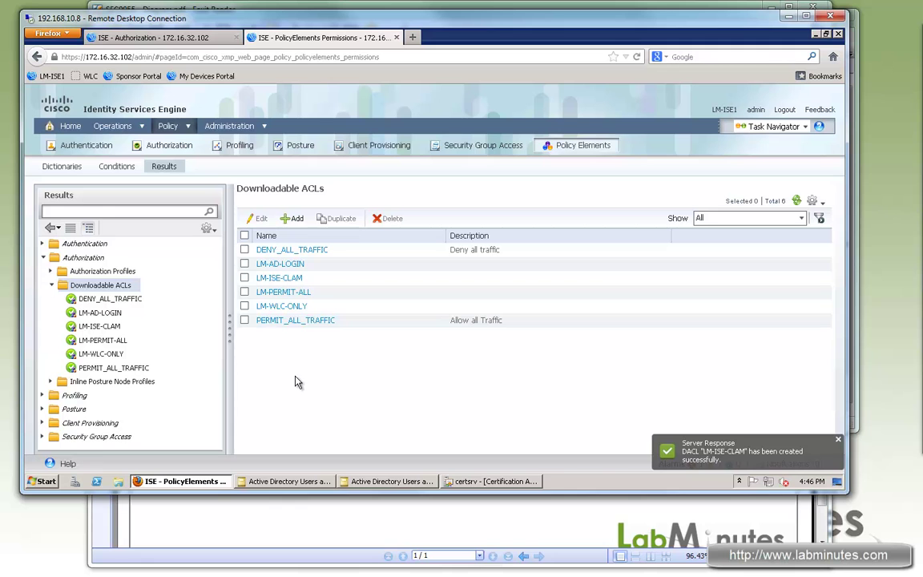
Step: Start another downloadable ACL and name it LM-INTERNET-ONLY
left_click(294, 217)
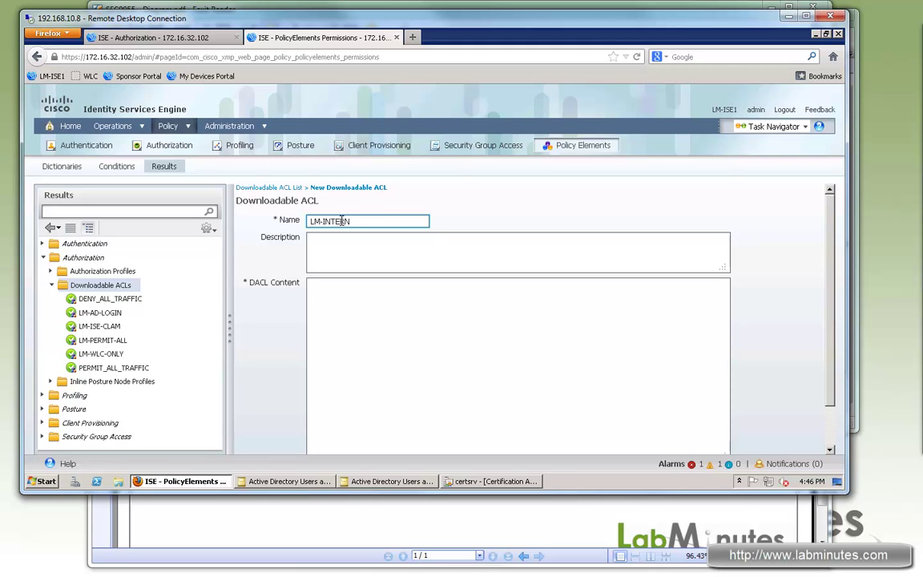
type("LM-INTERNET-ONLY")
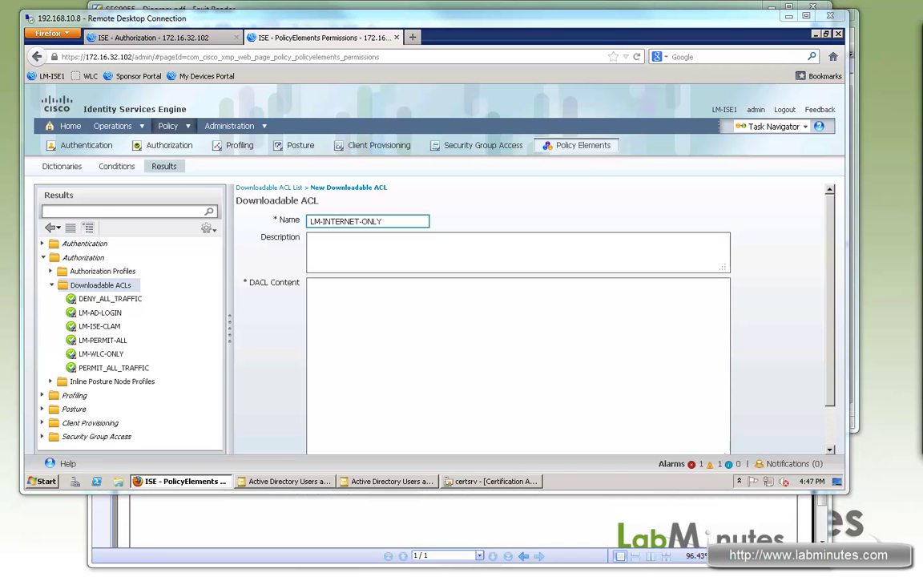
key("Tab")
key("Tab")
Step: Permit DHCP, UDP 53 and host 172.16.32.102, deny 10.0.0.0 0.255.255.255, 172.16.0.0 0.15.255.255 and 192.168.0.0 0.0.255.255, permit all other IP, and submit
type("permit udp any eq bootpc any eq bootps permit udp any any eq 53 permit ip any host 172.16.32.102 ! deny ip any 10.0.0.0 0.255.255.255 deny ip any  172.16.0.0 0.15.255.255 deny ip any 192.168.0.0 0.0.255.255 ! permit ip any any !")
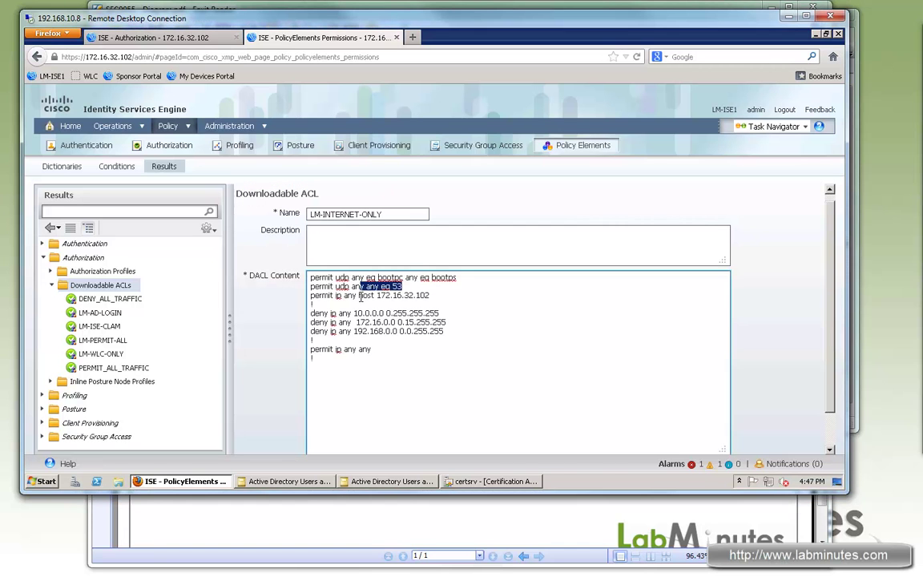
left_click_drag(359, 296, 428, 296)
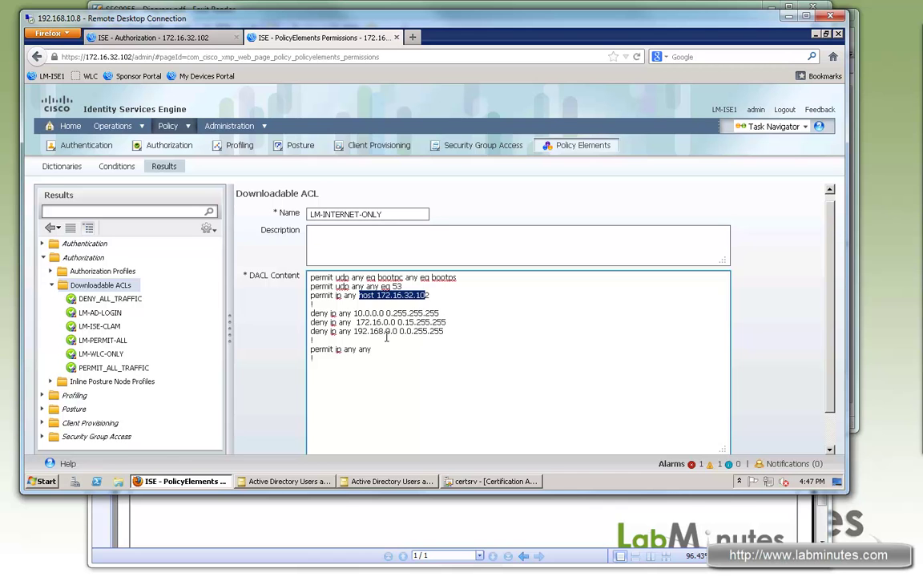
left_click_drag(444, 330, 337, 313)
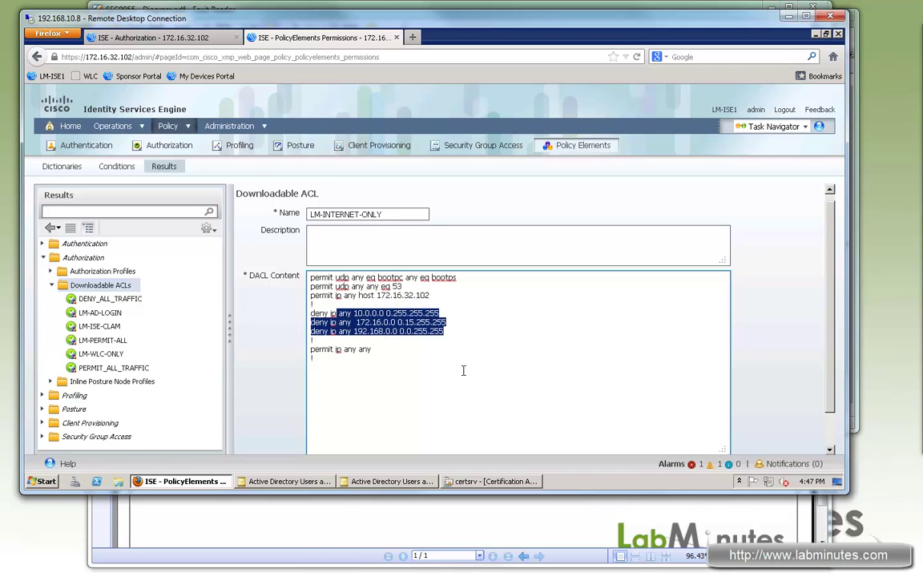
scroll(463, 370, "down", 3)
left_click(249, 439)
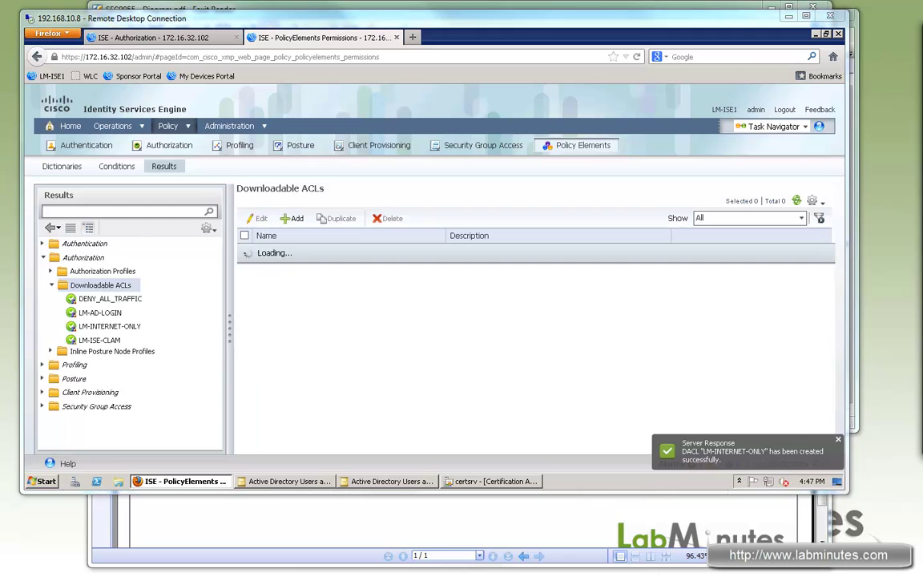
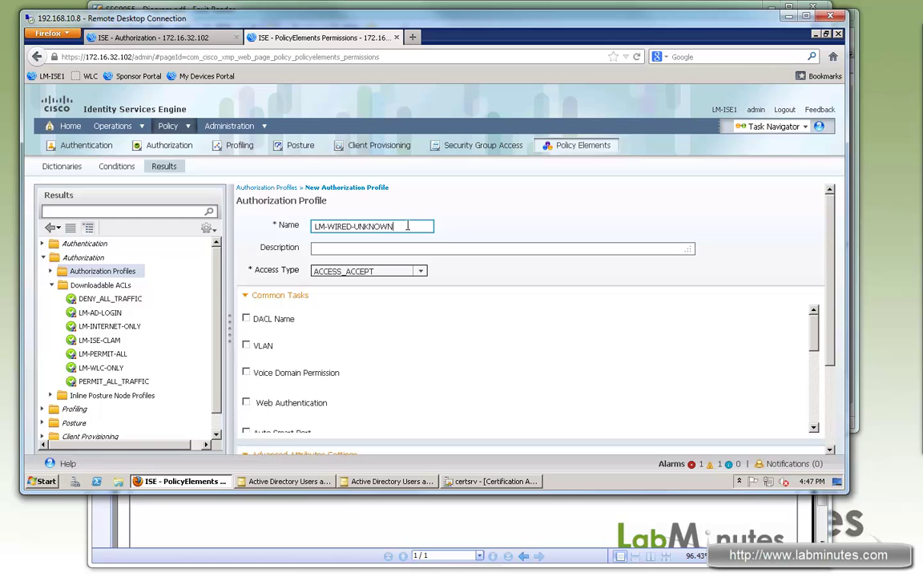
Step: Assign the LM-ISE-CLAM downloadable ACL to the new LM-WIRED-UNKNOWN authorization profile
left_click(246, 318)
left_click(510, 319)
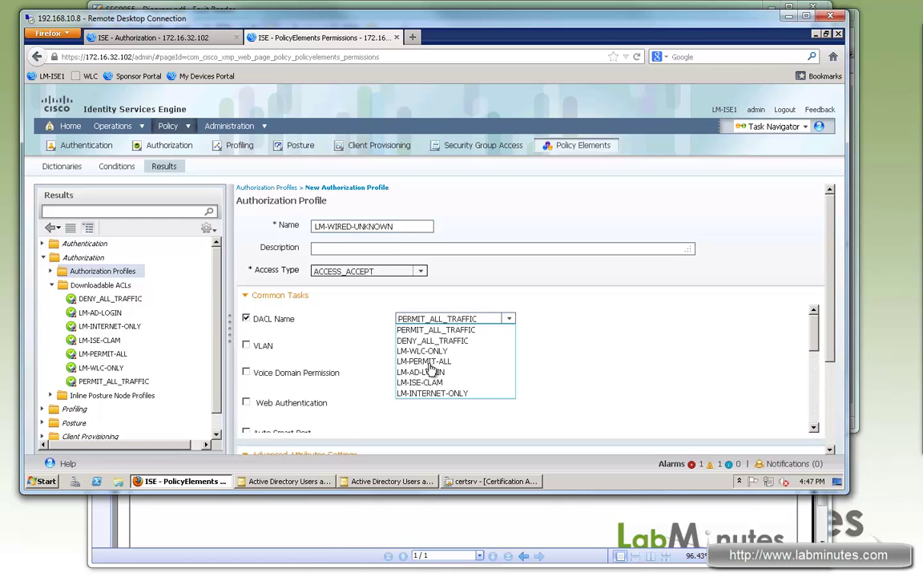
left_click(519, 211)
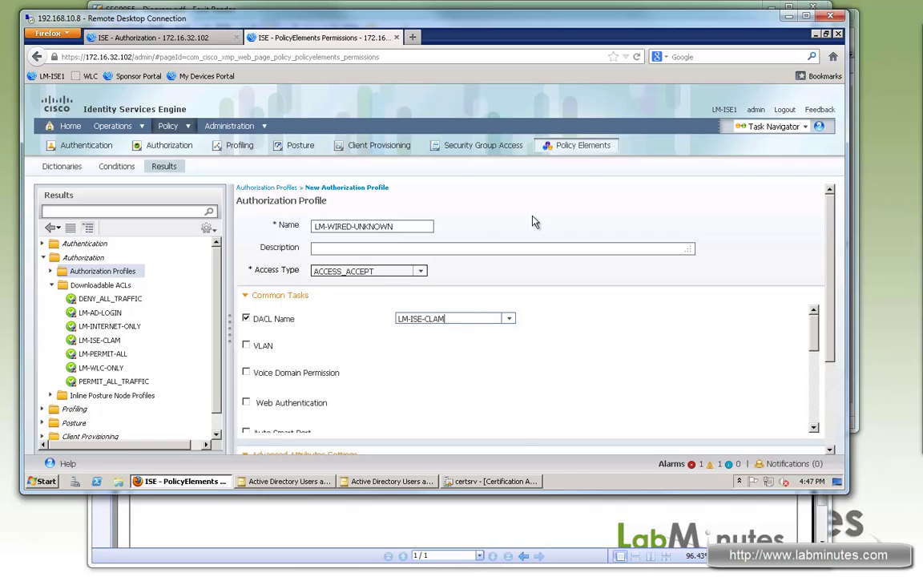
Step: Enable Web Authentication in LM-WIRED-UNKNOWN as Posture Discovery with the redirect ACL ACL_REDIRECT_CLAM
scroll(384, 304, "down", 1)
left_click(247, 362)
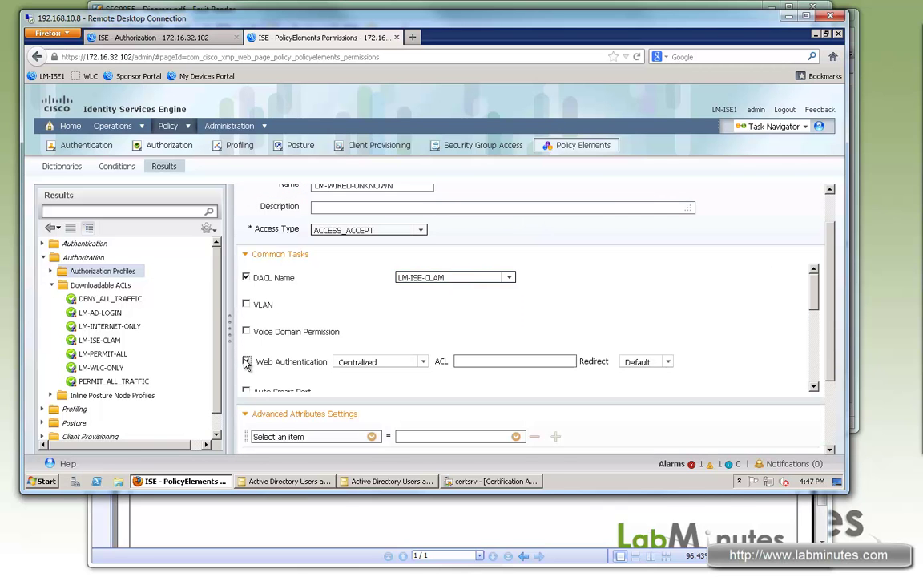
left_click(424, 362)
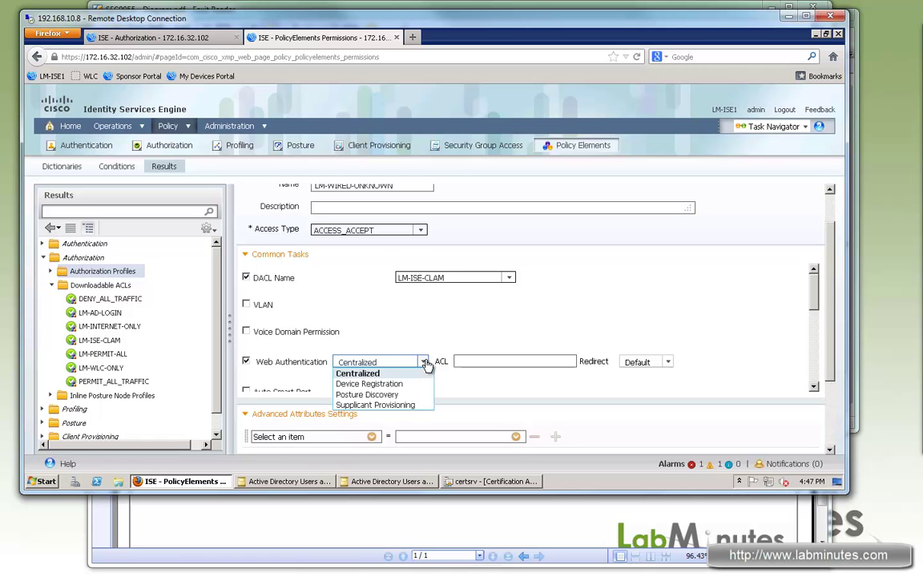
left_click(372, 395)
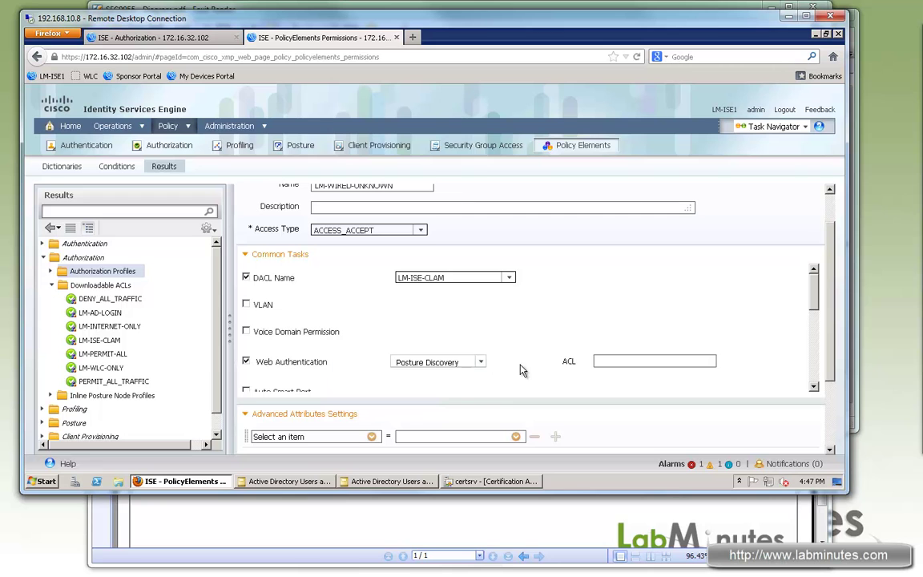
left_click(617, 361)
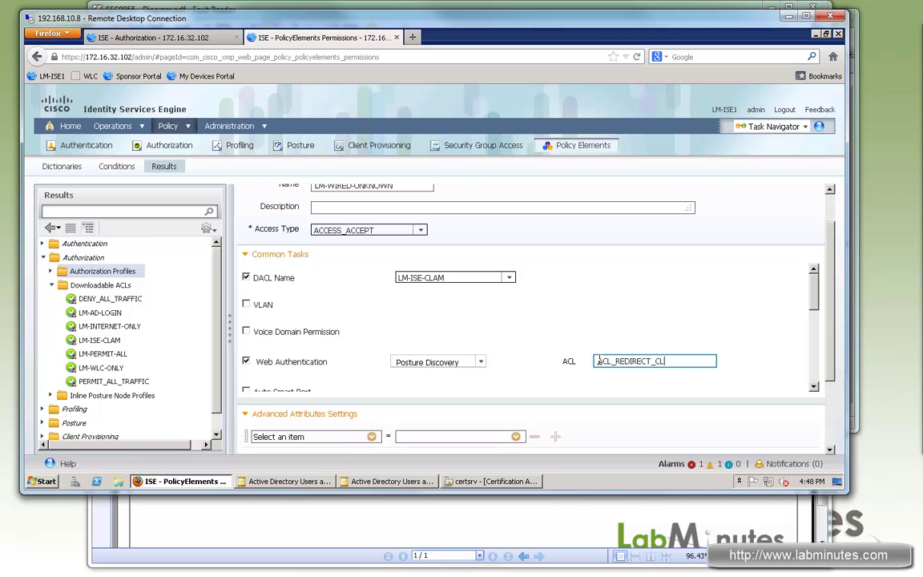
Step: Switch to the SecureCRT terminal and run sh access-l ACL_REDIRECT_CLAM on switch SW1
double_click(594, 363)
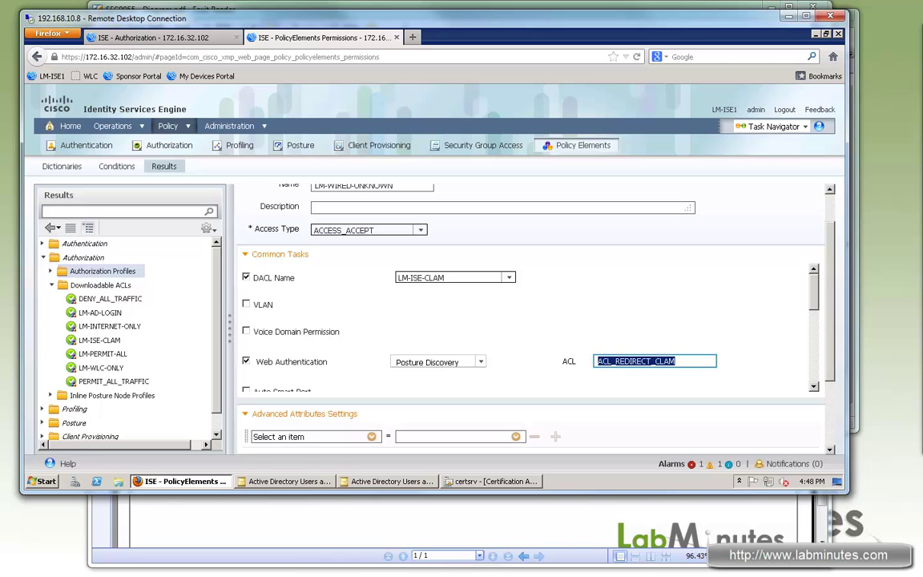
key("alt+Tab")
key("alt+Tab")
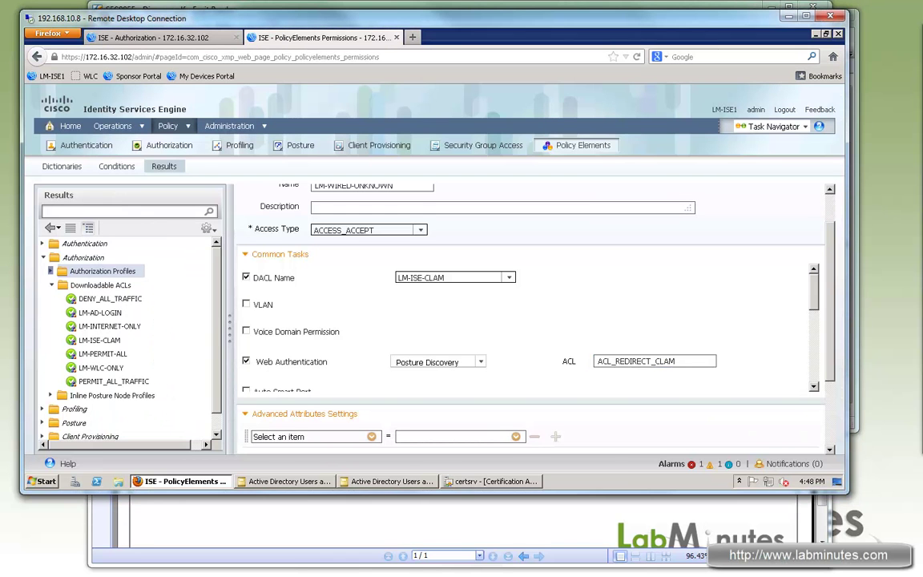
key("alt+Tab")
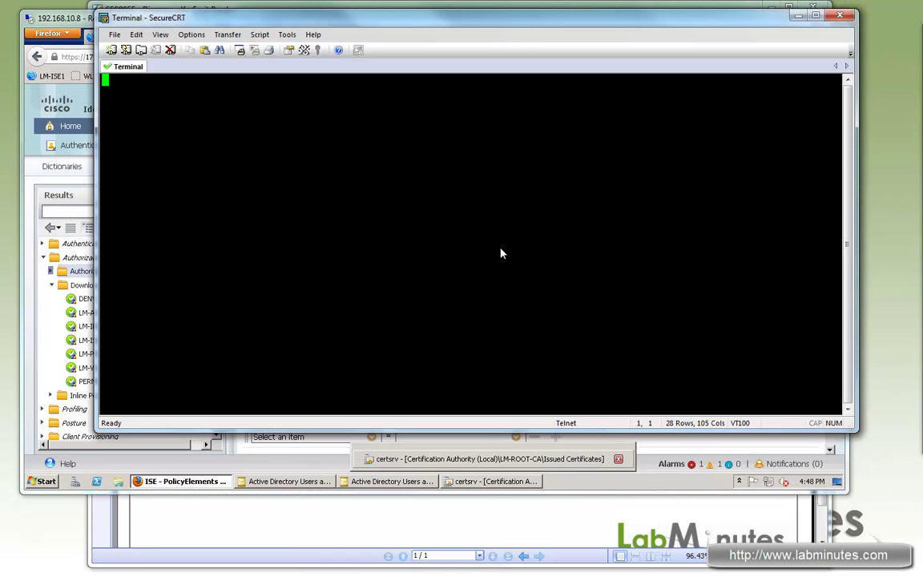
key("Return")
key("Return")
type("sh access-l ACL_REDIRECT_CLAM")
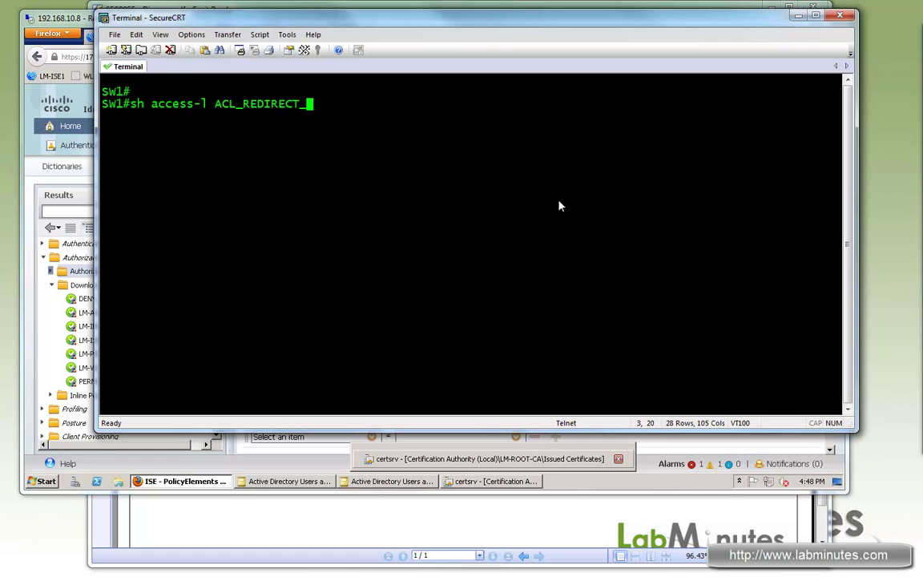
key("Return")
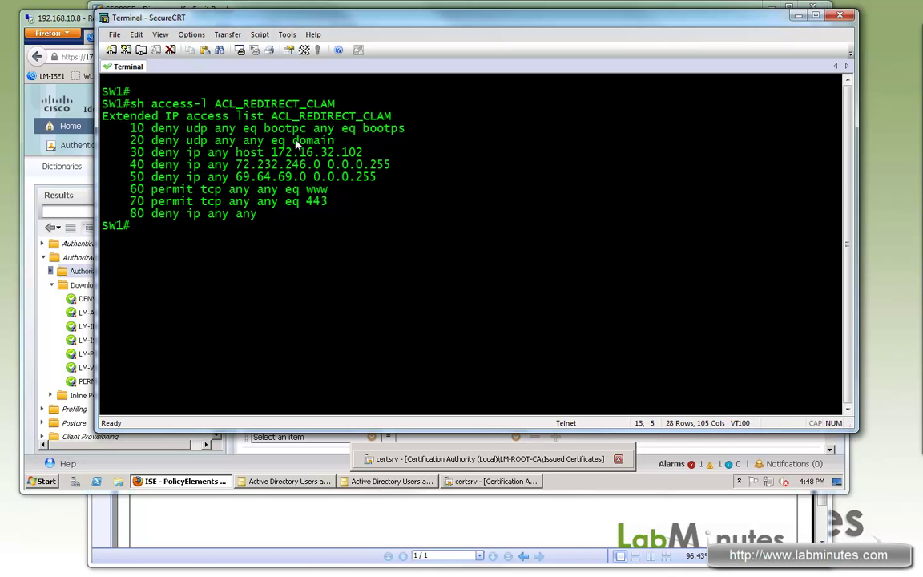
Step: Examine the deny entries and the web traffic permit entries of the redirect access list on the switch
left_click_drag(150, 128, 382, 181)
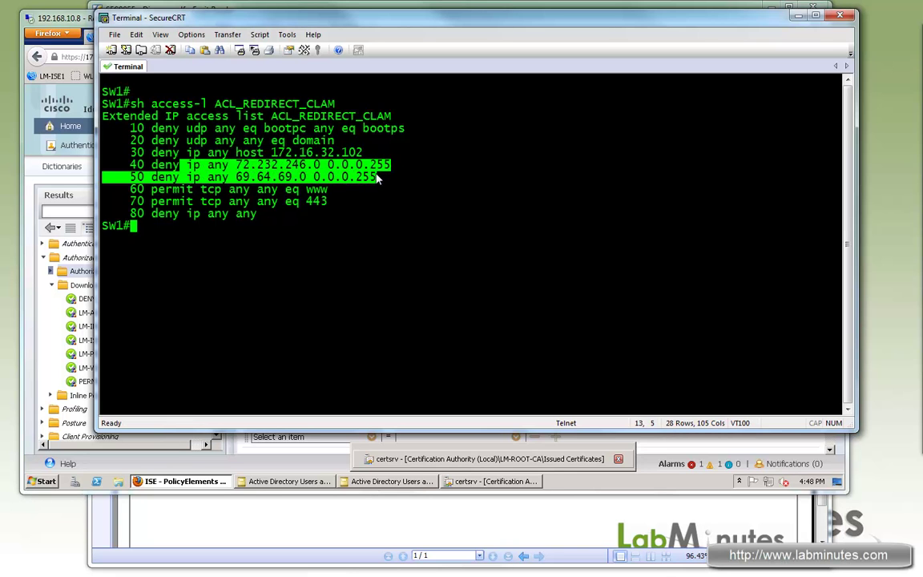
left_click_drag(336, 206, 130, 191)
left_click(330, 207)
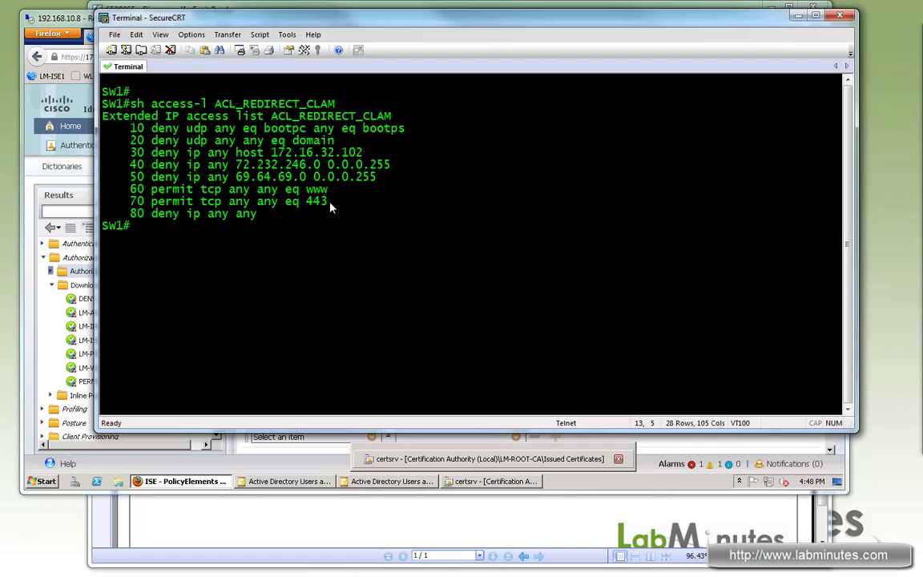
left_click_drag(331, 206, 130, 191)
Step: Switch back to the ISE remote desktop session and submit the LM-WIRED-UNKNOWN authorization profile
key("alt+Tab")
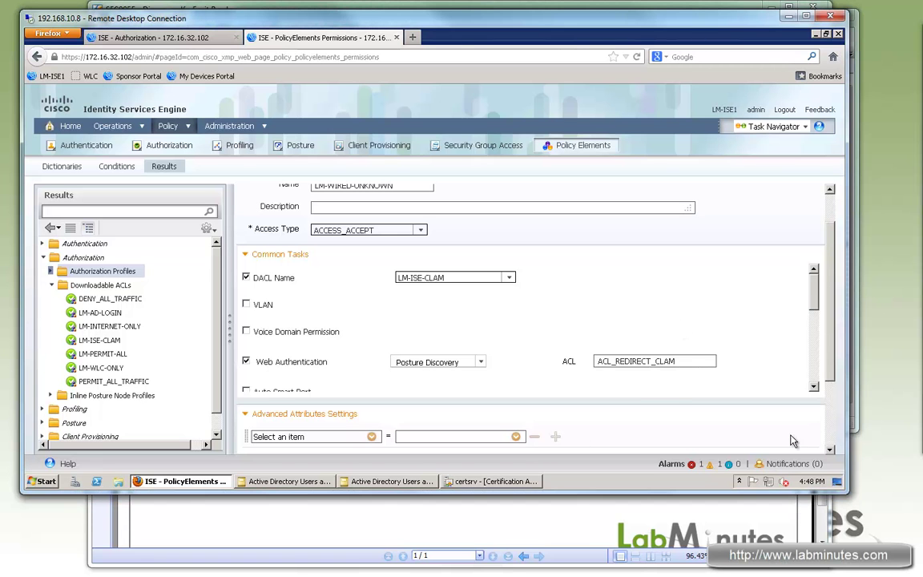
scroll(256, 432, "down", 3)
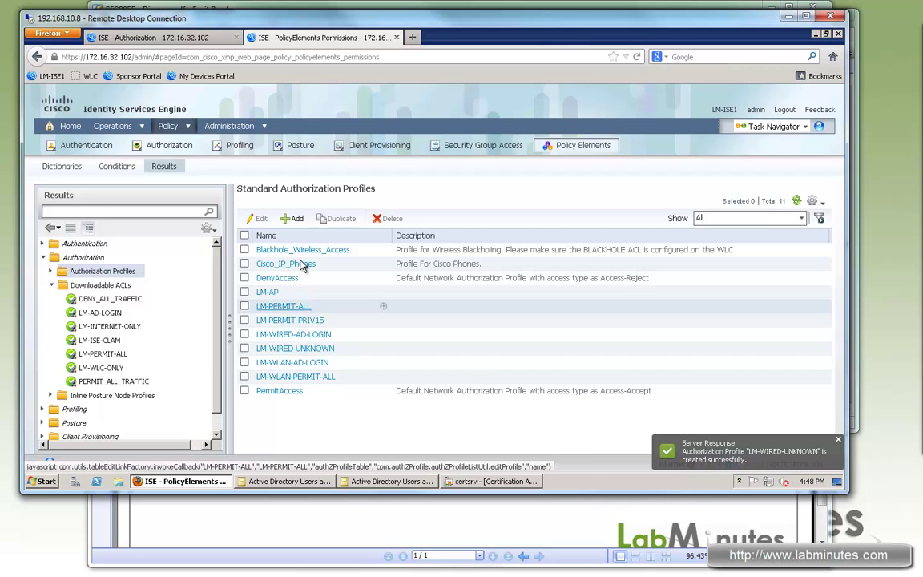
Step: Add an authorization profile named LM-WIRED-NON-COMPLIANT with the downloadable ACL LM-INTERNET-ONLY
left_click(294, 219)
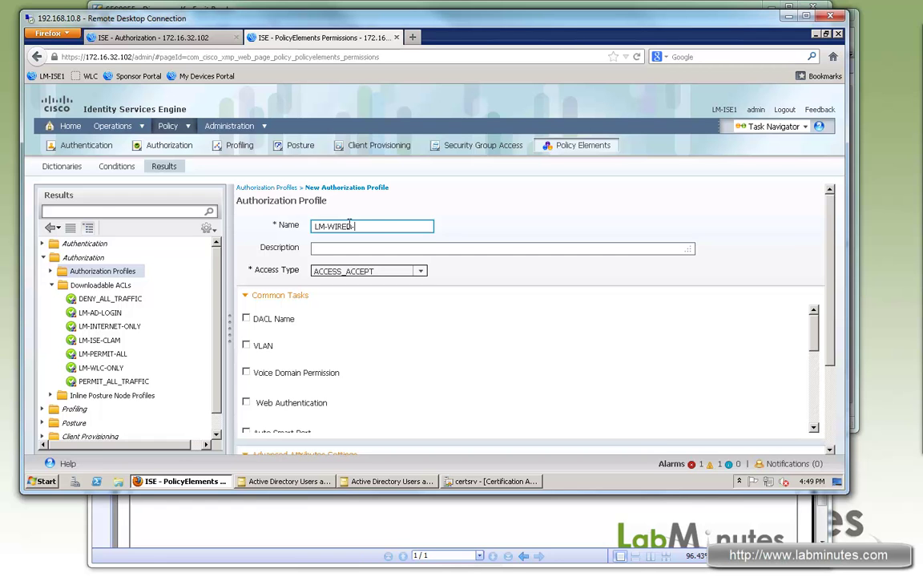
type("LM-WIRED-NON-COMPLIANT")
left_click(246, 318)
left_click(509, 318)
left_click(437, 393)
scroll(681, 305, "down", 3)
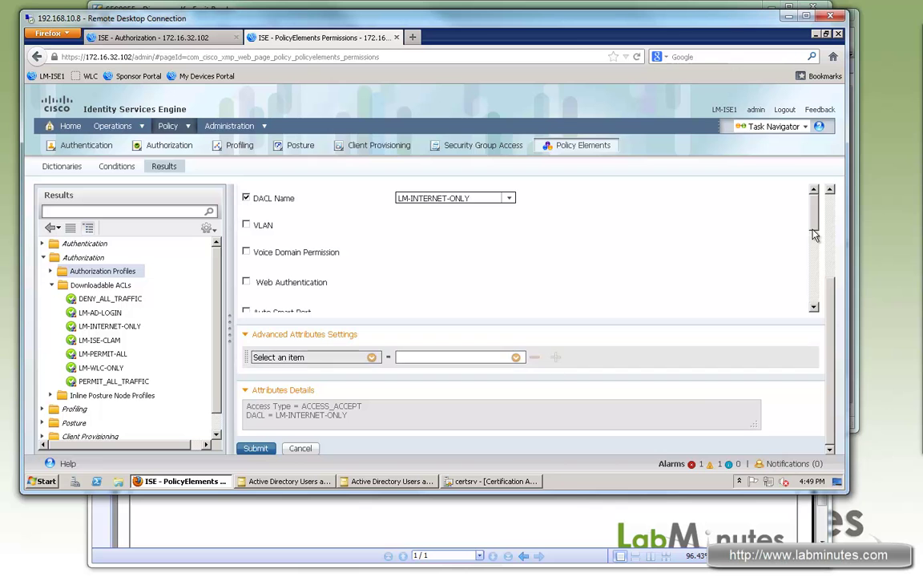
Step: Check the non-compliant VLAN in the Foxit Reader network diagram and assign VLAN ID 63 to the new profile in the ISE remote desktop session
scroll(753, 243, "up", 2)
key("alt+Tab")
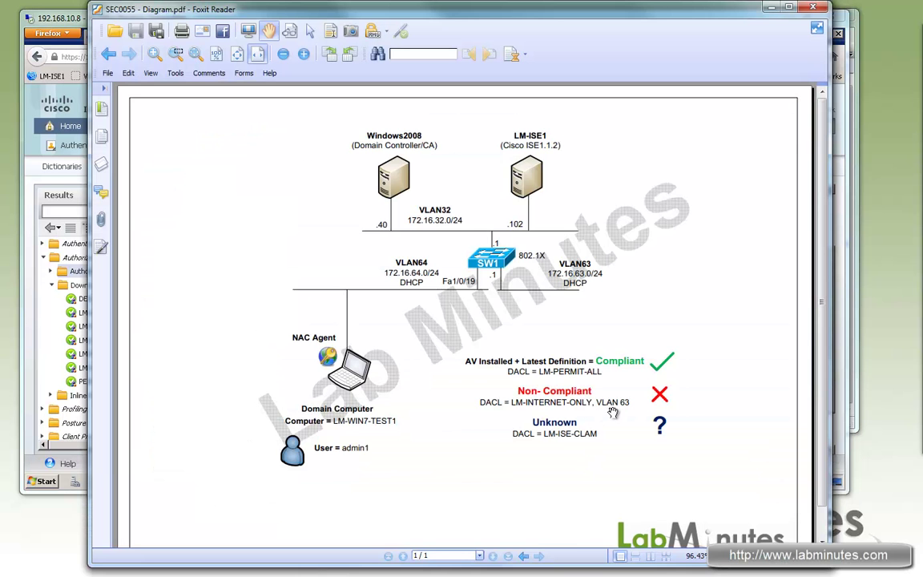
left_click(60, 22)
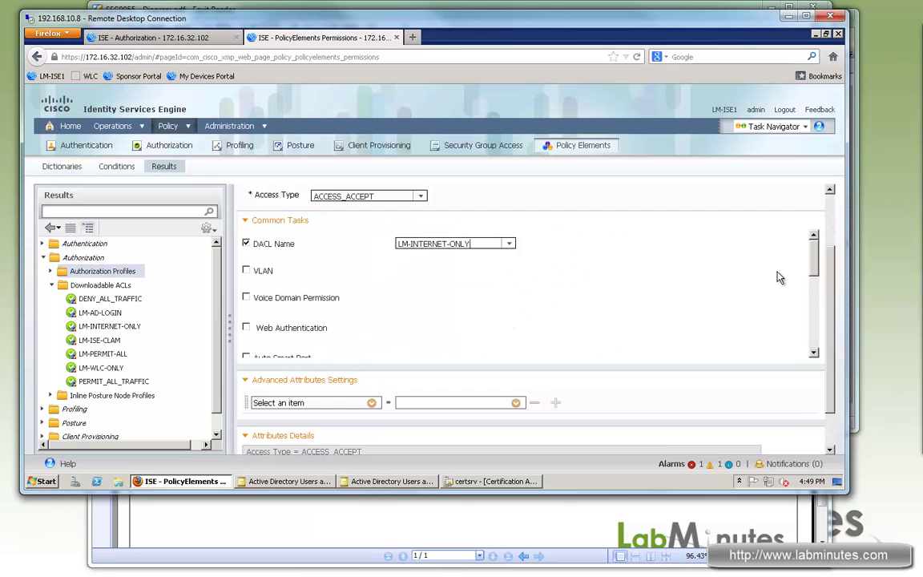
scroll(763, 268, "up", 2)
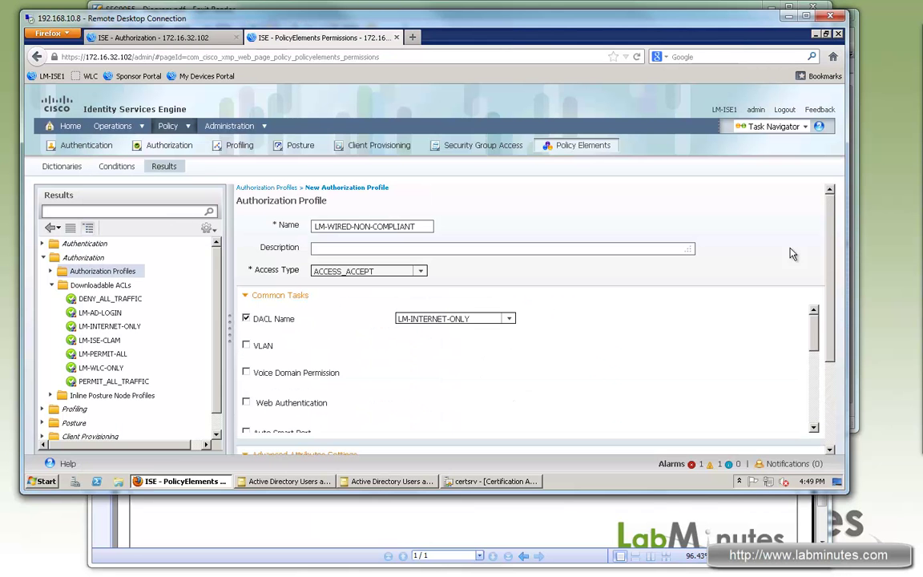
left_click(247, 346)
left_click(631, 343)
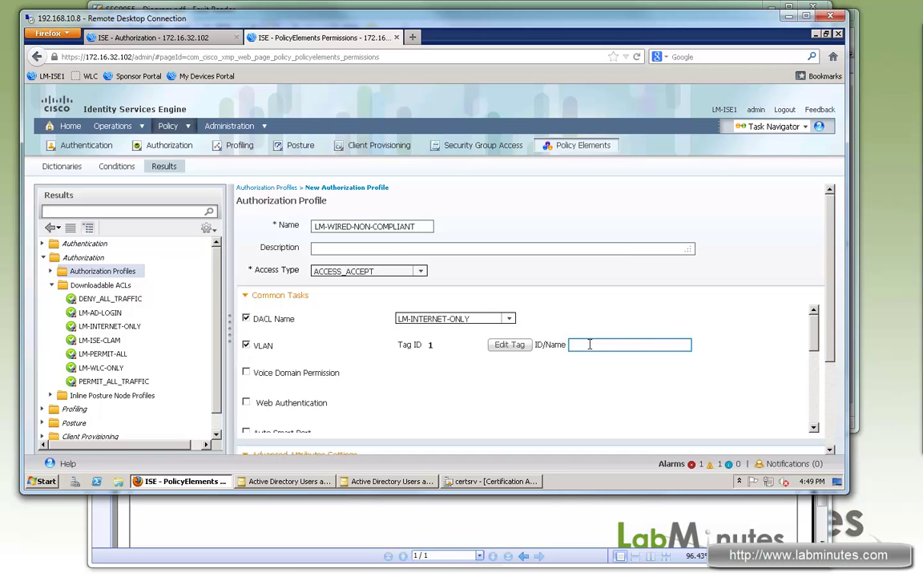
type("63")
left_click_drag(833, 329, 840, 429)
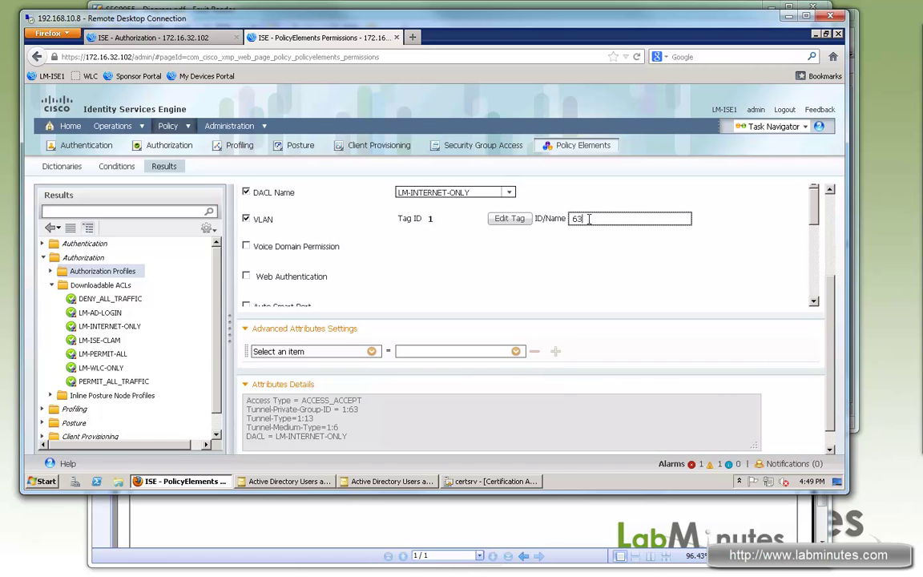
Step: Submit the LM-WIRED-NON-COMPLIANT authorization profile
double_click(576, 218)
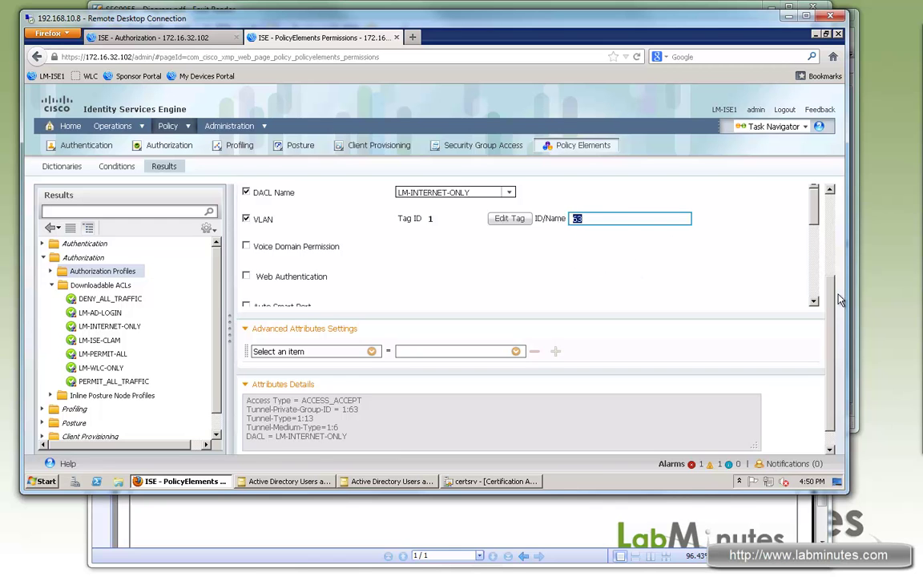
scroll(245, 444, "down", 1)
left_click(247, 449)
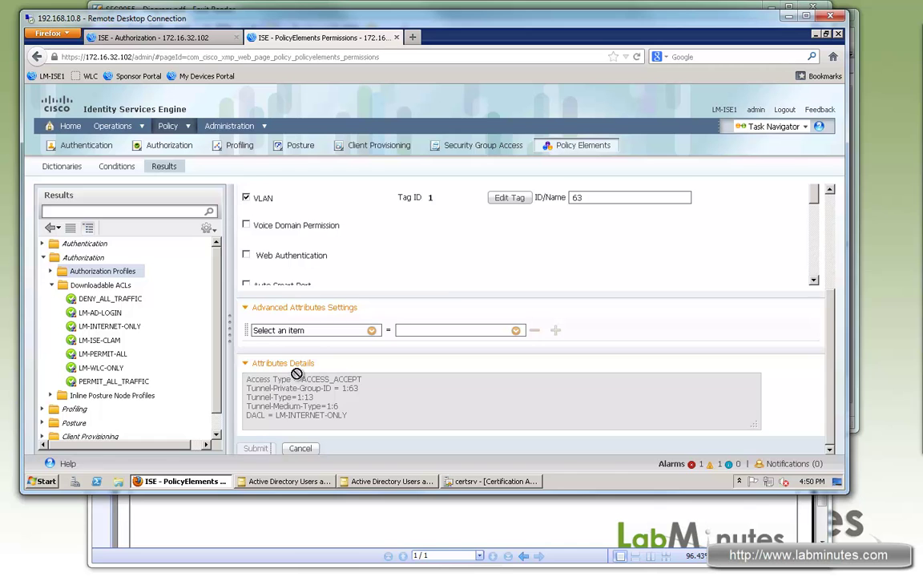
Step: Insert a new authorization policy rule below LM-WIRED-MAB and name it LM-WIRED-UNKNOWN
left_click(146, 37)
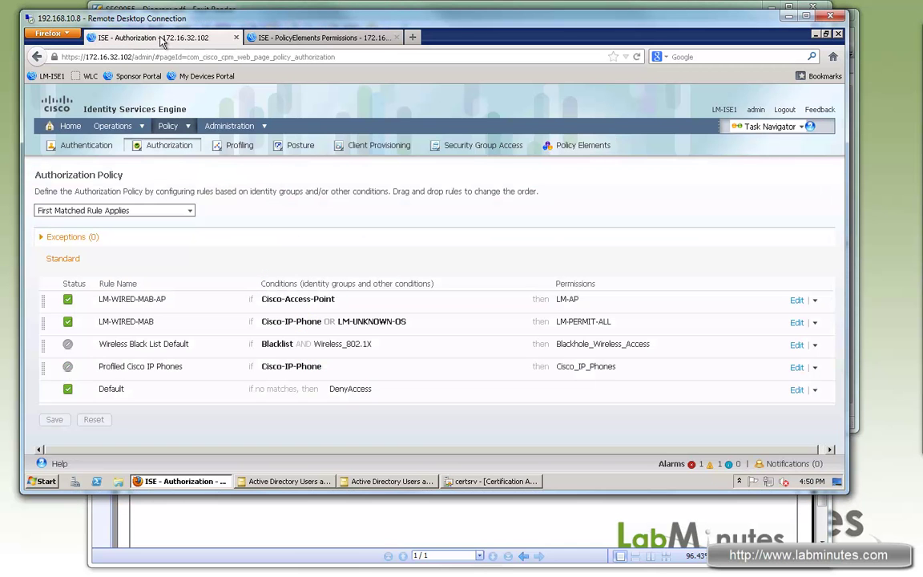
left_click(815, 323)
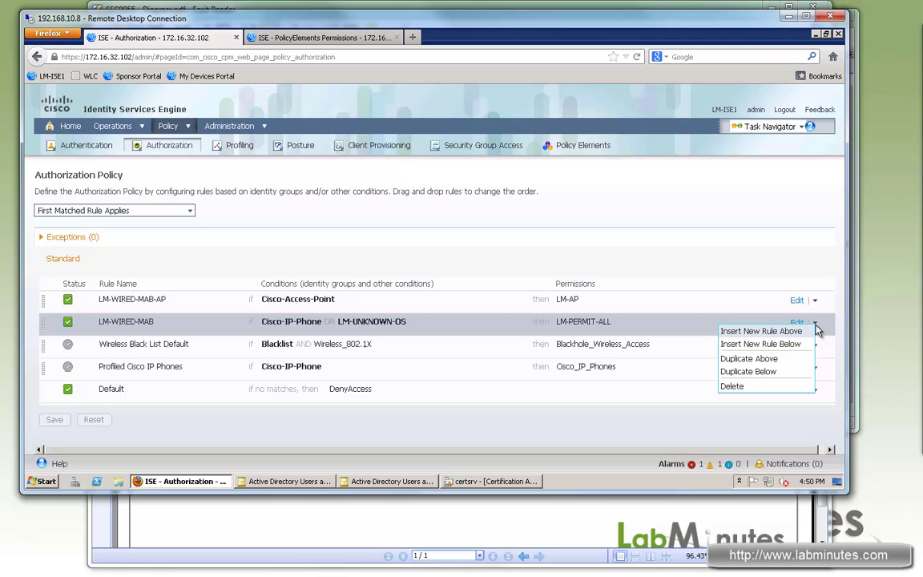
left_click(762, 344)
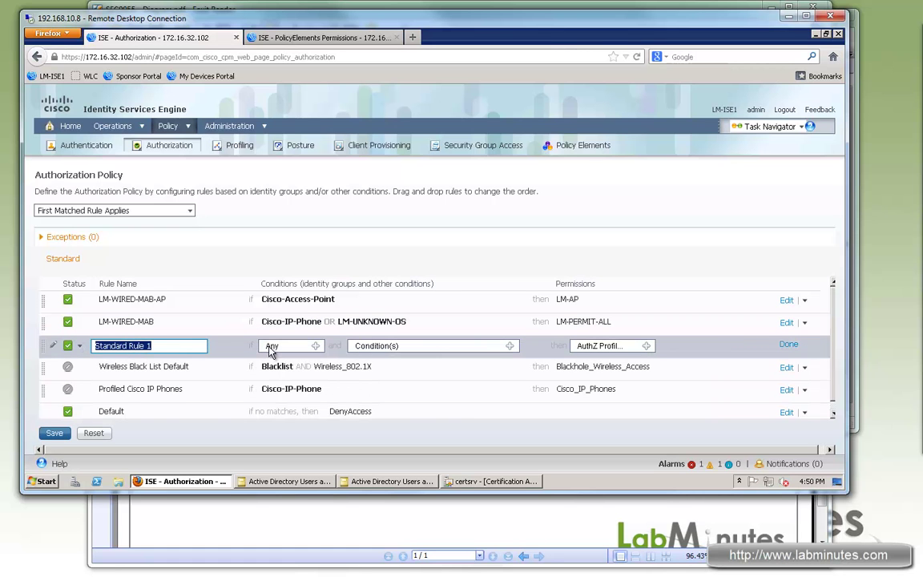
type("LM-WIRED-UNKNOWN")
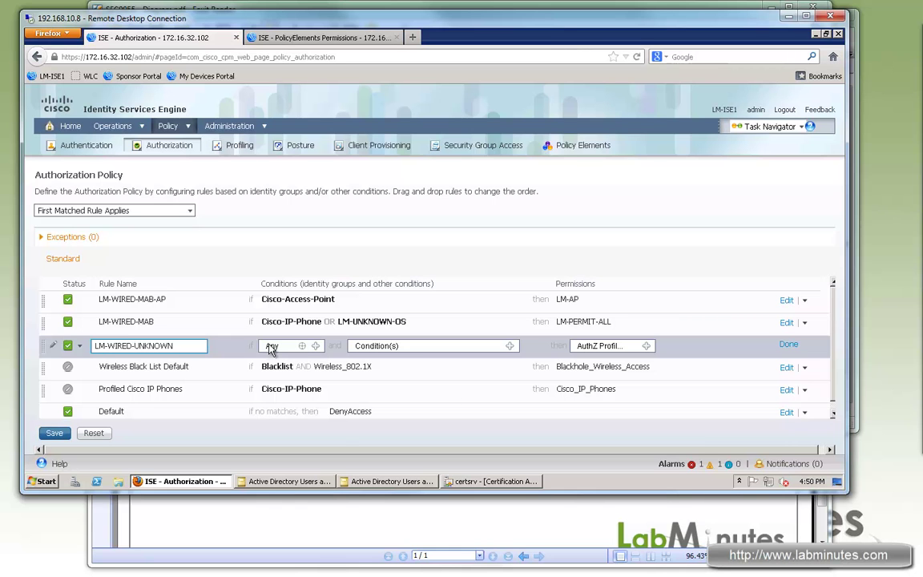
Step: Set the LM-WIRED-UNKNOWN rule's condition to the existing compound condition LM-WIRED-USER-ALL from the library
left_click(509, 345)
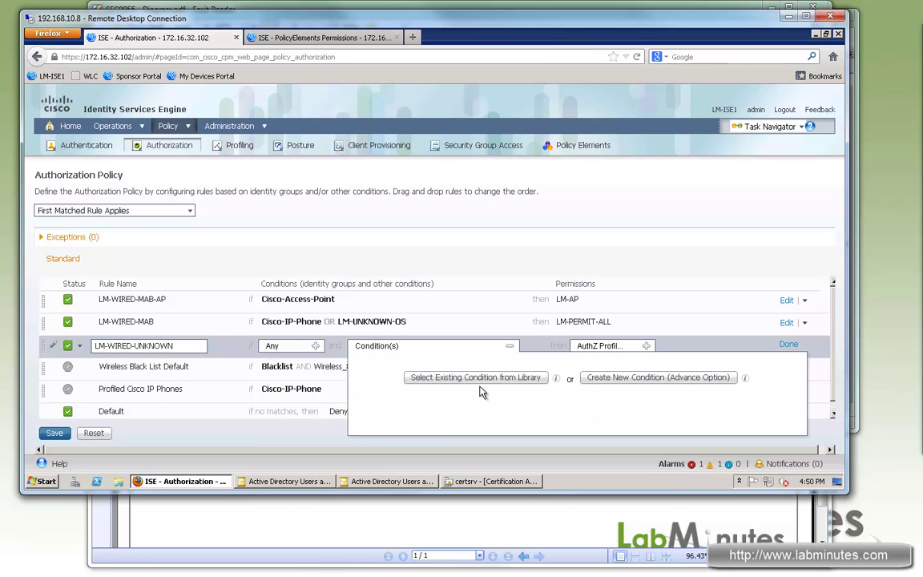
left_click(484, 382)
left_click(443, 403)
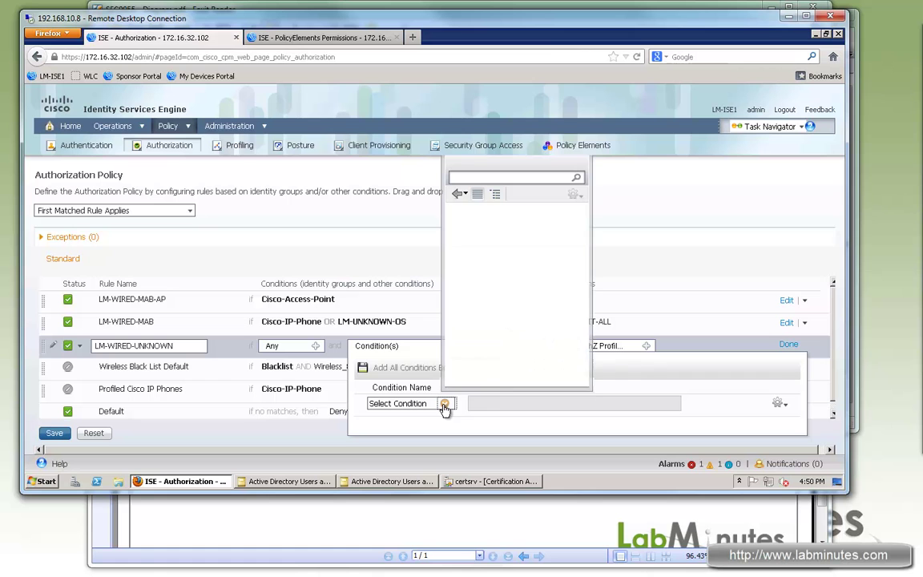
left_click(578, 225)
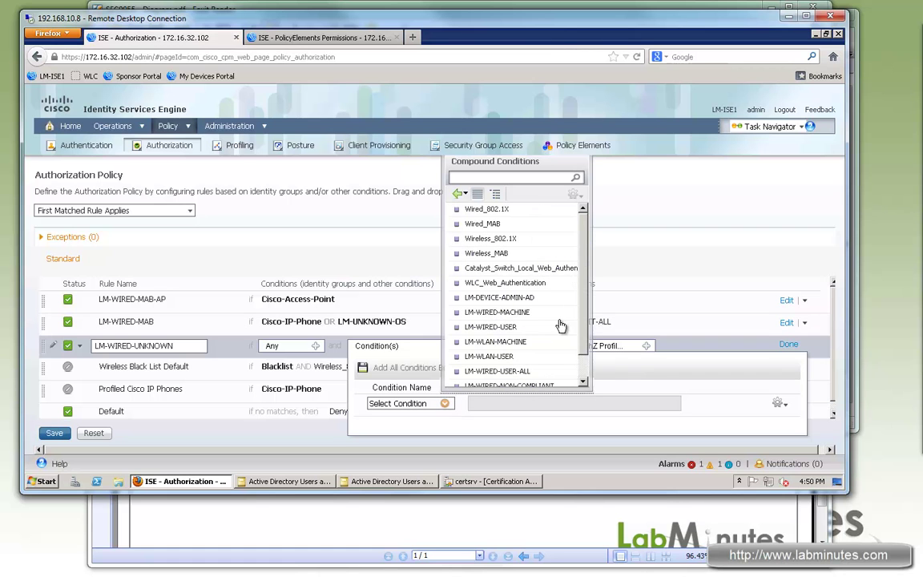
scroll(524, 355, "down", 1)
left_click(498, 350)
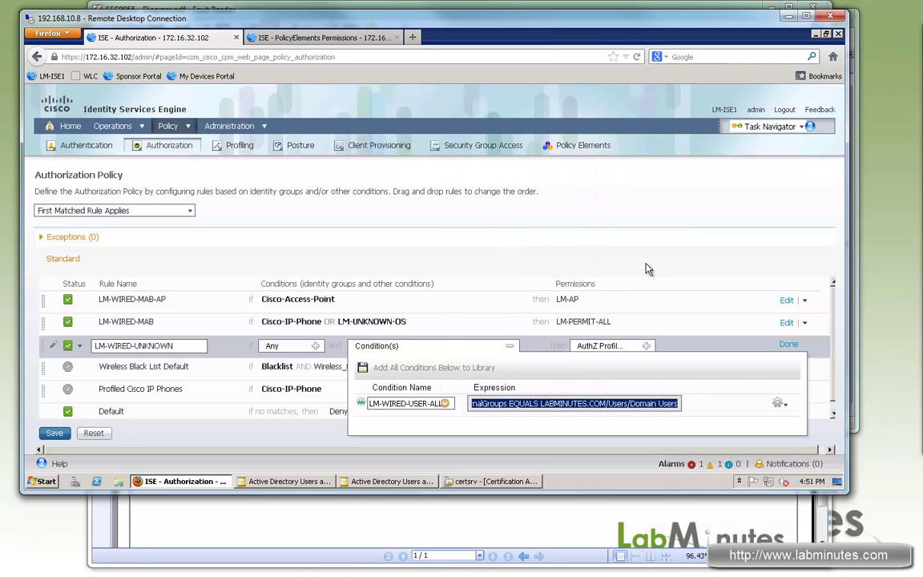
left_click(649, 355)
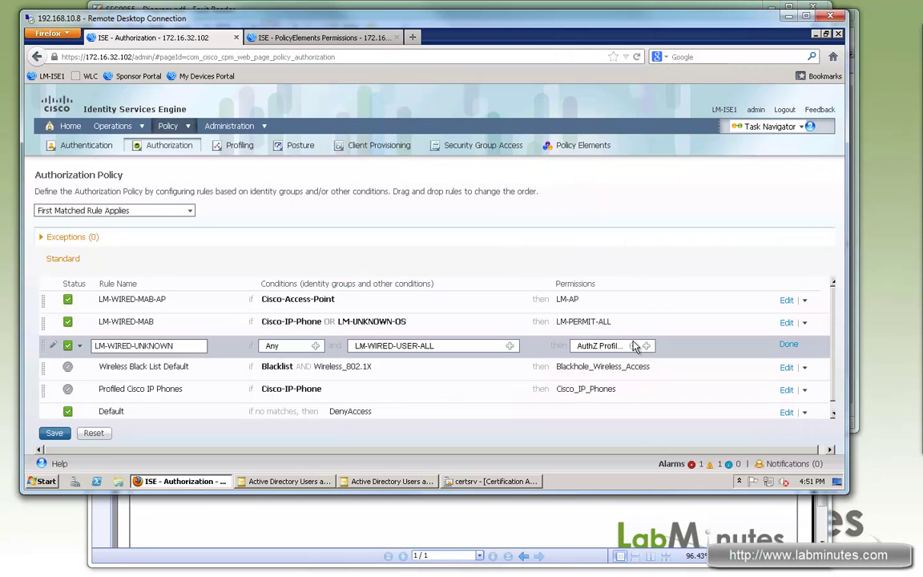
Step: Assign the standard profile LM-WIRED-UNKNOWN as the rule's permission and finish editing the rule
left_click(646, 346)
left_click(491, 384)
left_click(623, 219)
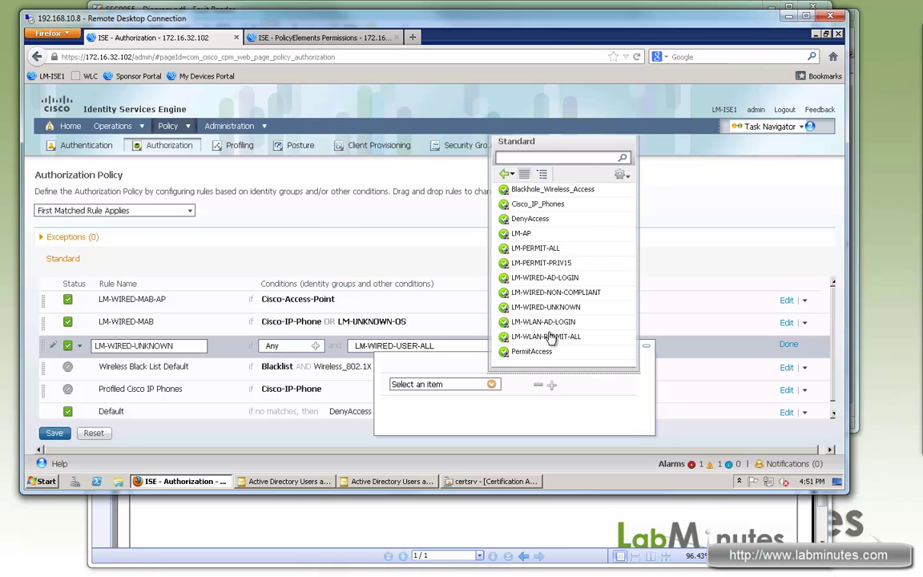
left_click(545, 307)
left_click(791, 345)
Step: Duplicate the LM-WIRED-UNKNOWN rule below itself and rename the copy LM-WIRED-NON-COMPLIANT
left_click(804, 345)
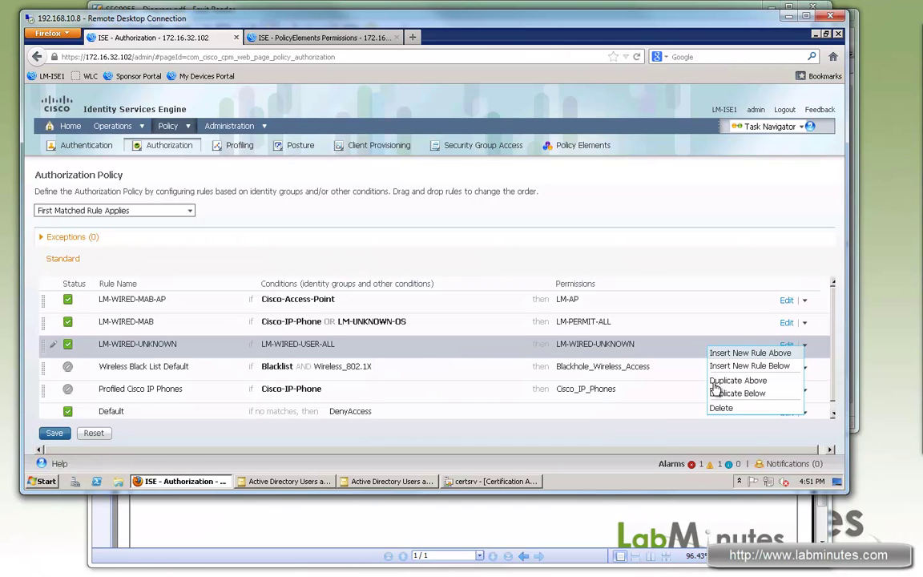
left_click(744, 394)
left_click_drag(184, 368, 177, 368)
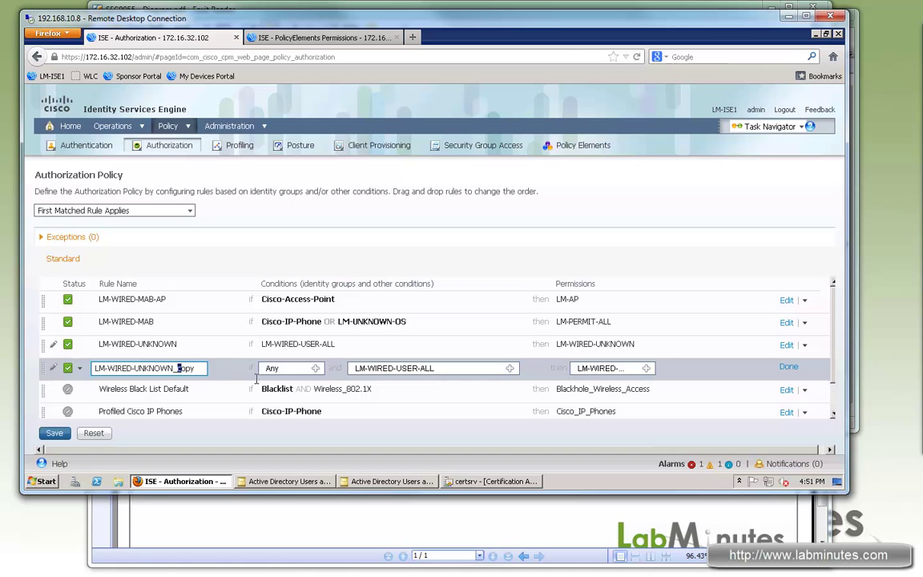
key("End")
key("ctrl+shift+Left")
type("NON")
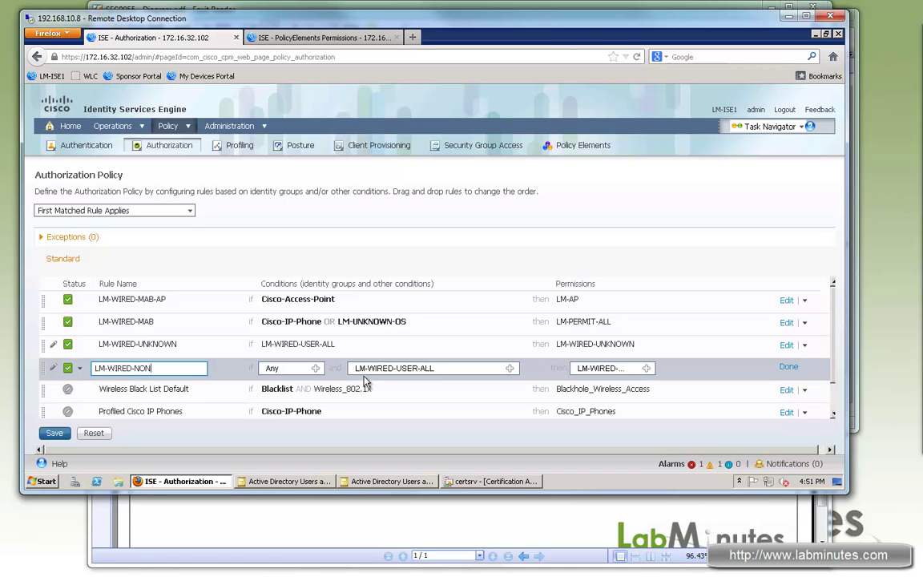
type("-COMPLIANT")
Step: Replace the condition of the LM-WIRED-NON-COMPLIANT rule with the compound condition LM-WIRED-NON-COMPLIANT
left_click(509, 368)
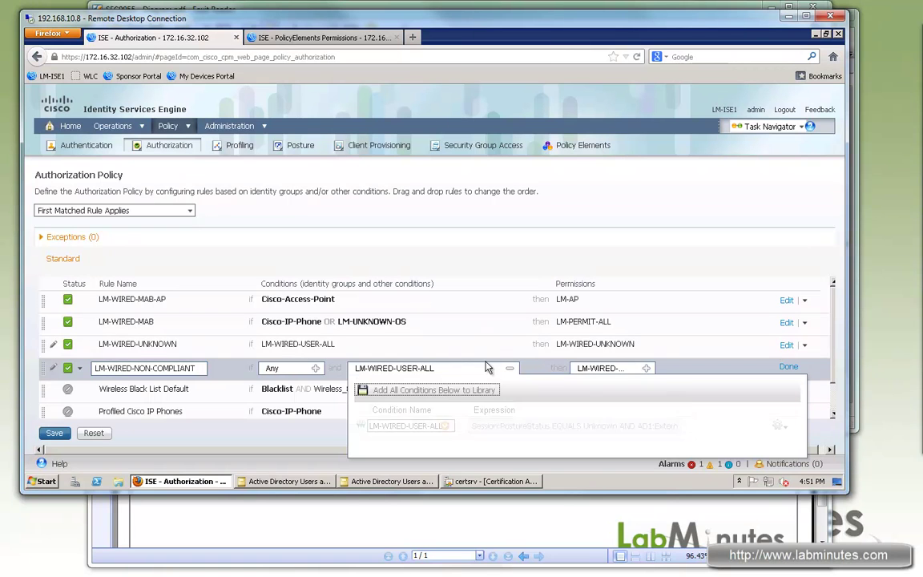
left_click(445, 425)
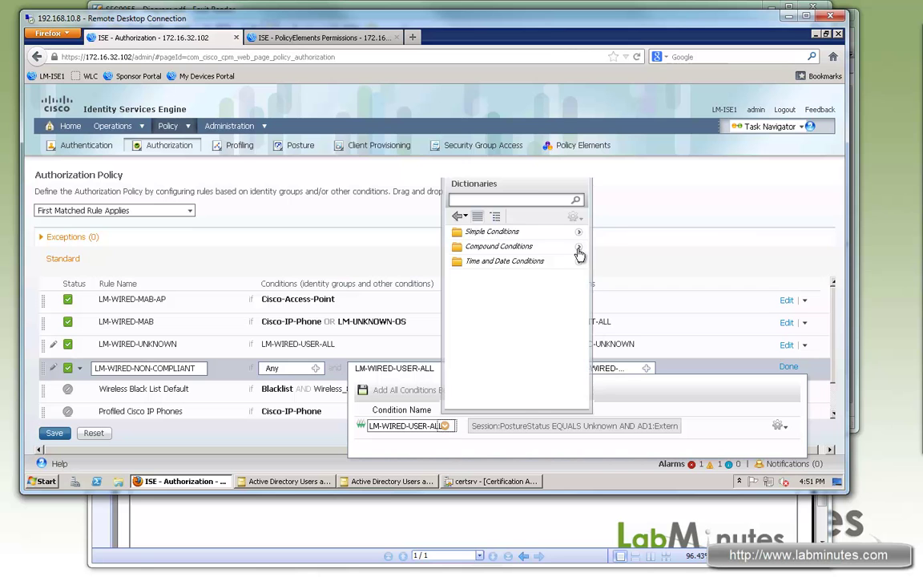
left_click(578, 250)
scroll(584, 340, "down", 1)
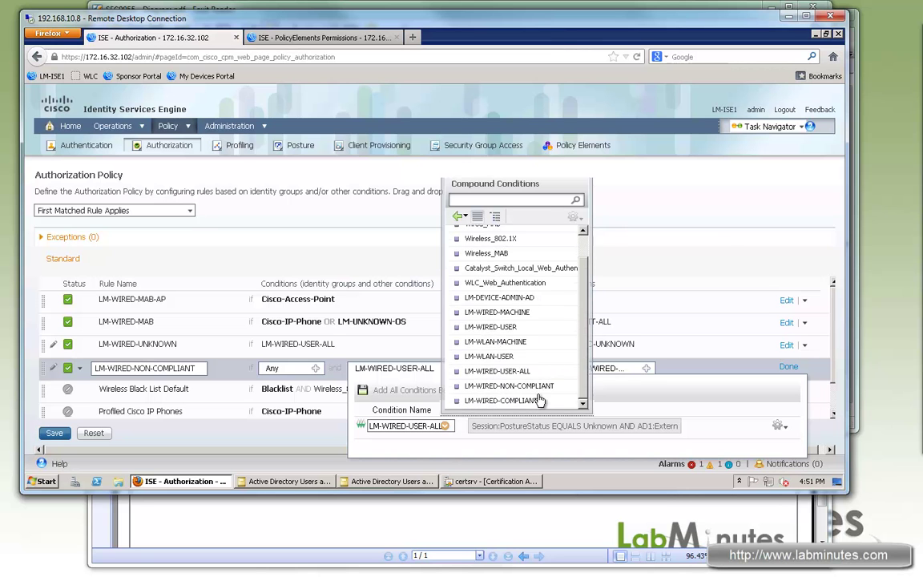
left_click(497, 383)
Step: Change the copied rule's permission to the standard profile LM-WIRED-NON-COMPLIANT and finish editing the rule
left_click(647, 367)
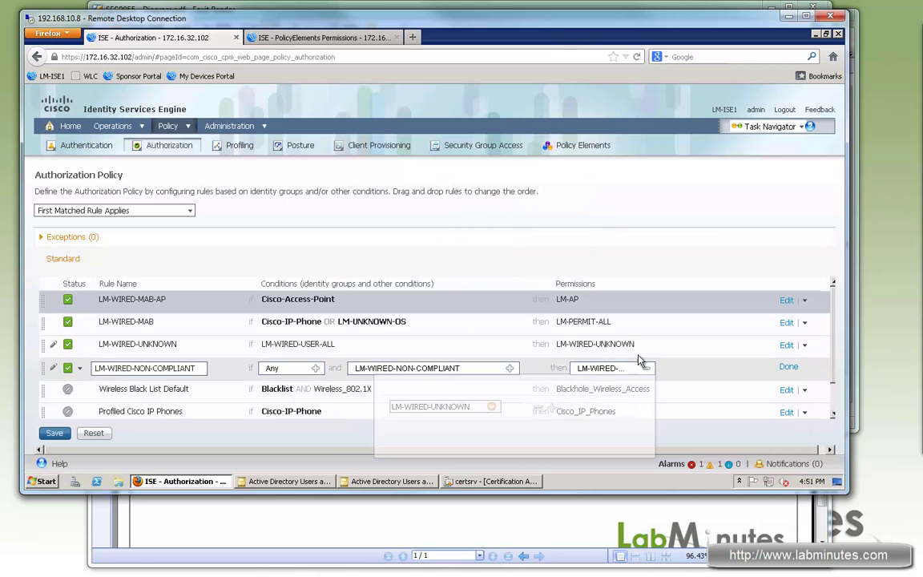
left_click(491, 406)
left_click(626, 242)
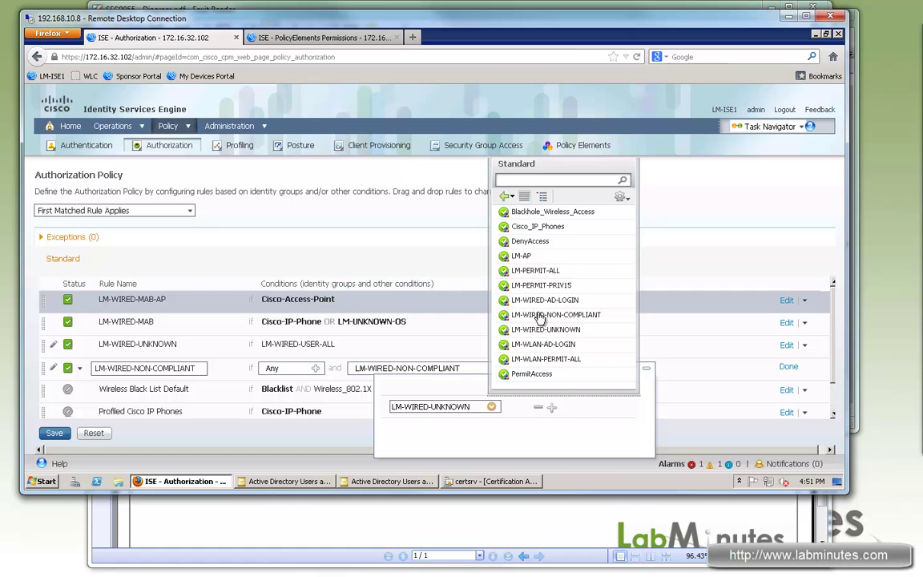
left_click(571, 316)
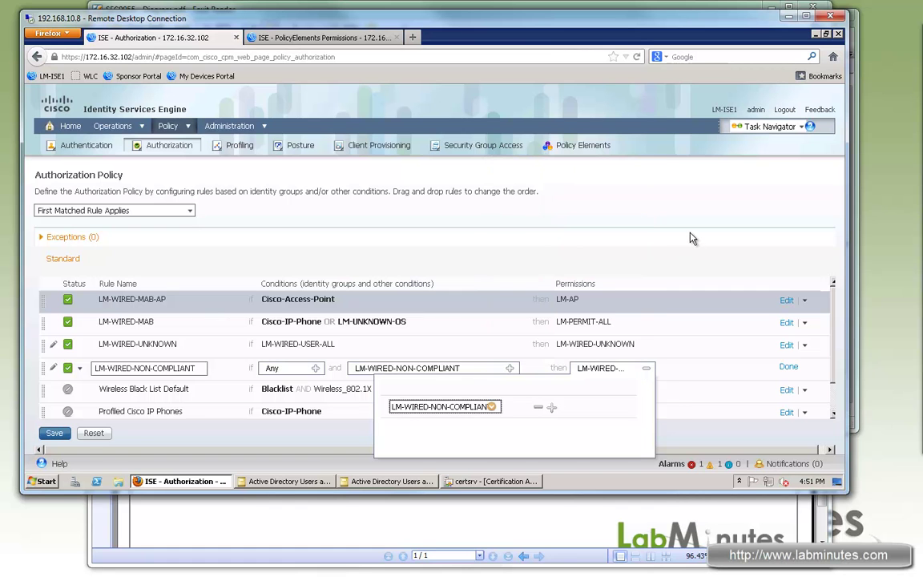
left_click(789, 367)
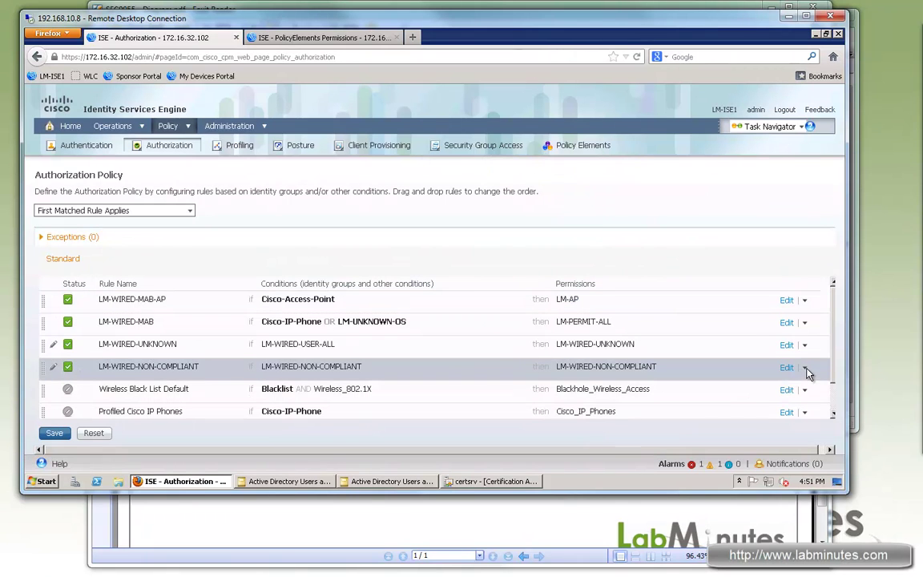
Step: Duplicate the LM-WIRED-NON-COMPLIANT rule below as LM-WIRED-COMPLIANT and set its condition to the compound condition LM-WIRED-COMPLIANT
left_click(803, 368)
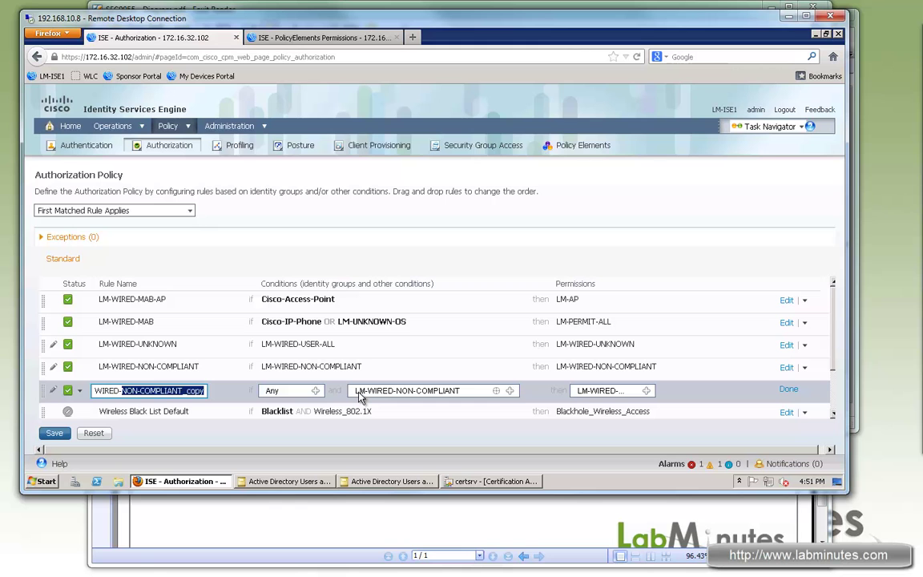
type("COMP")
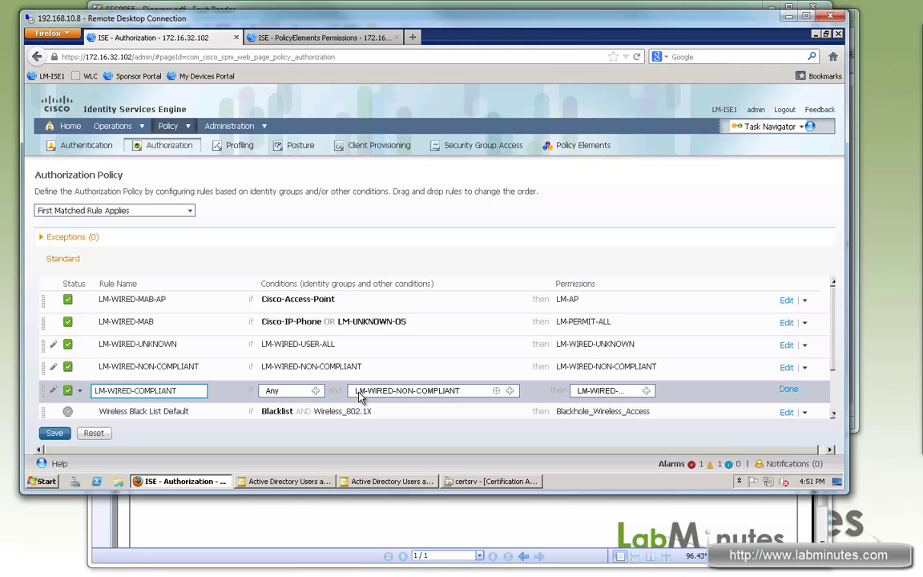
left_click(510, 390)
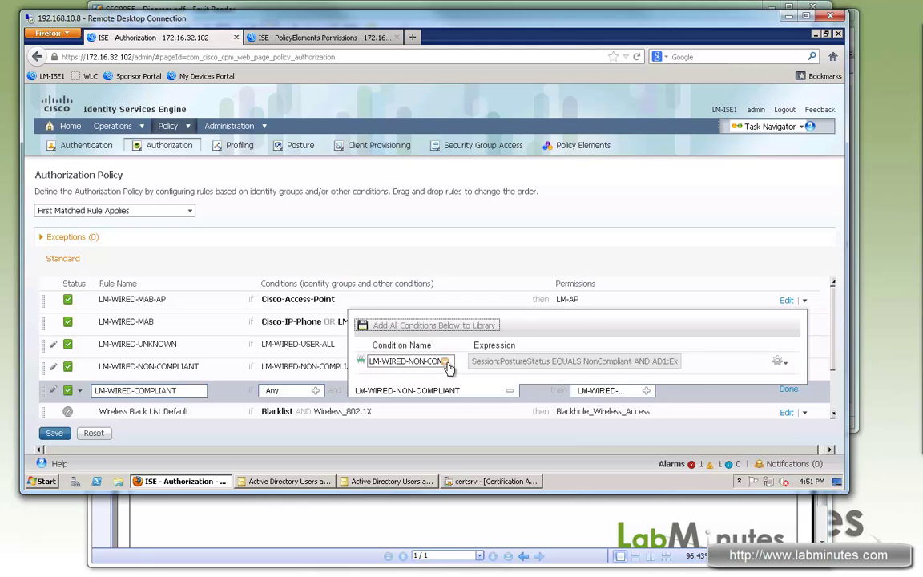
left_click(445, 361)
left_click(566, 182)
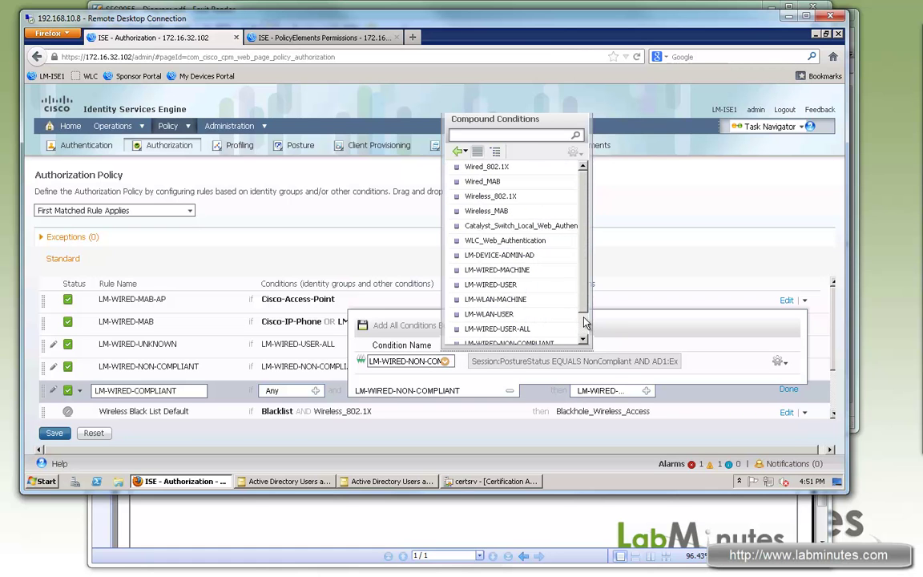
scroll(583, 322, "down", 1)
left_click(497, 336)
Step: Change the LM-WIRED-COMPLIANT rule's permission to the standard profile LM-PERMIT-ALL, then finish the rule and save the authorization policy
left_click(646, 391)
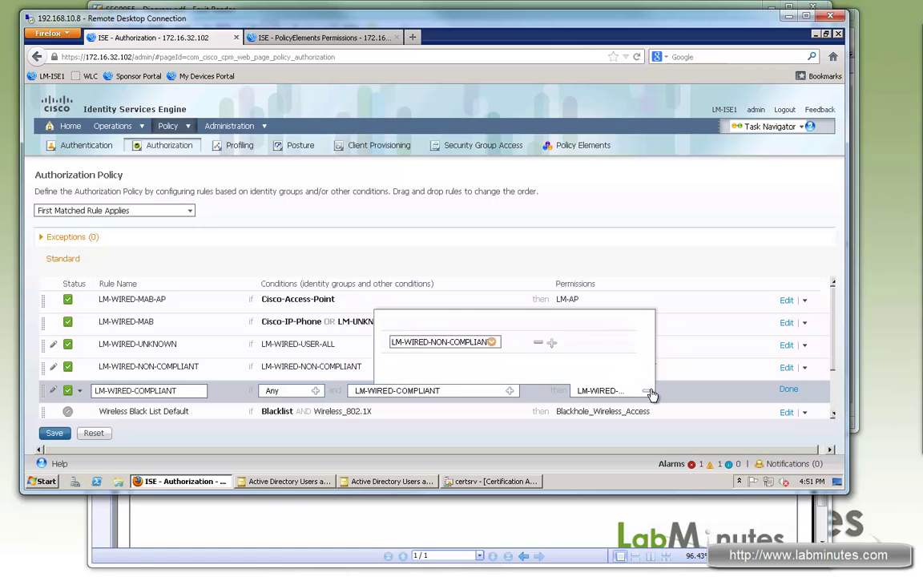
left_click(492, 342)
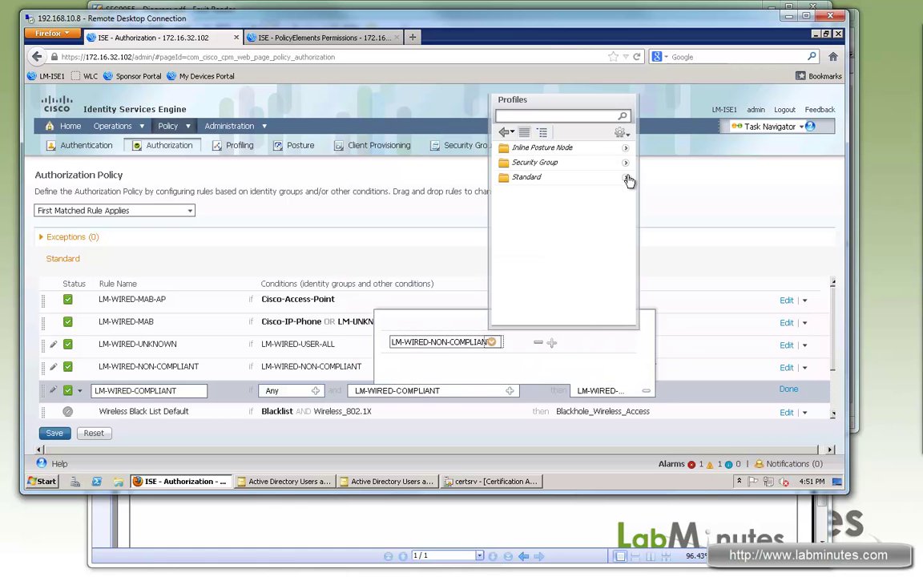
left_click(625, 179)
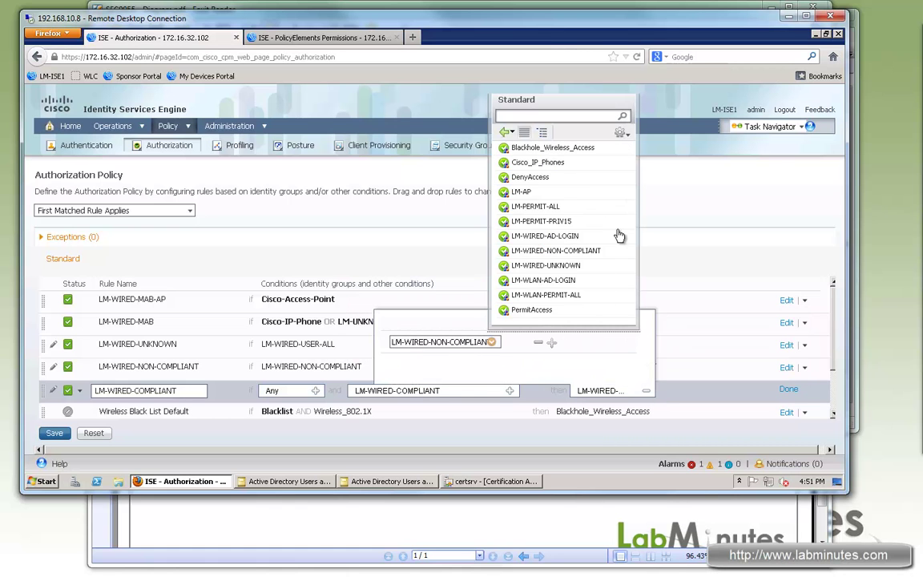
left_click(538, 296)
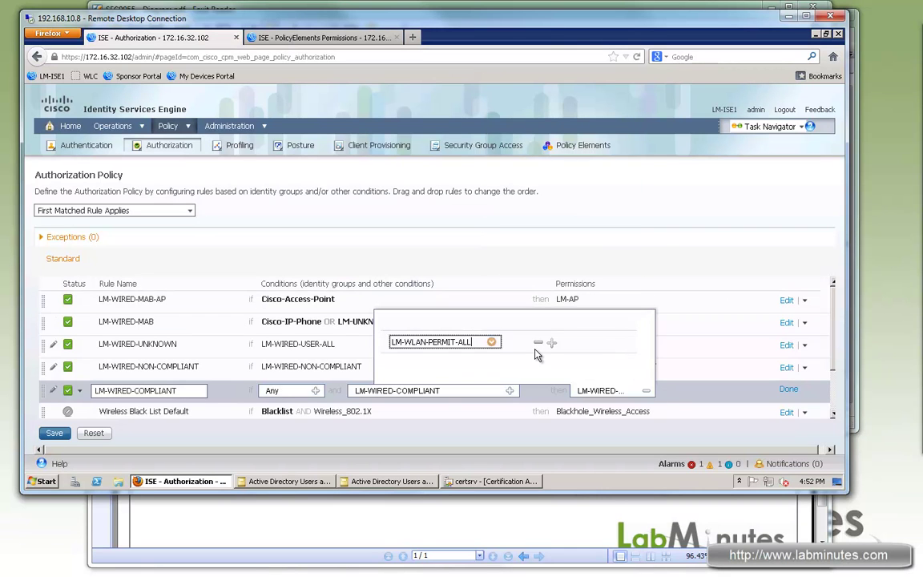
left_click(492, 342)
left_click(610, 181)
left_click(516, 205)
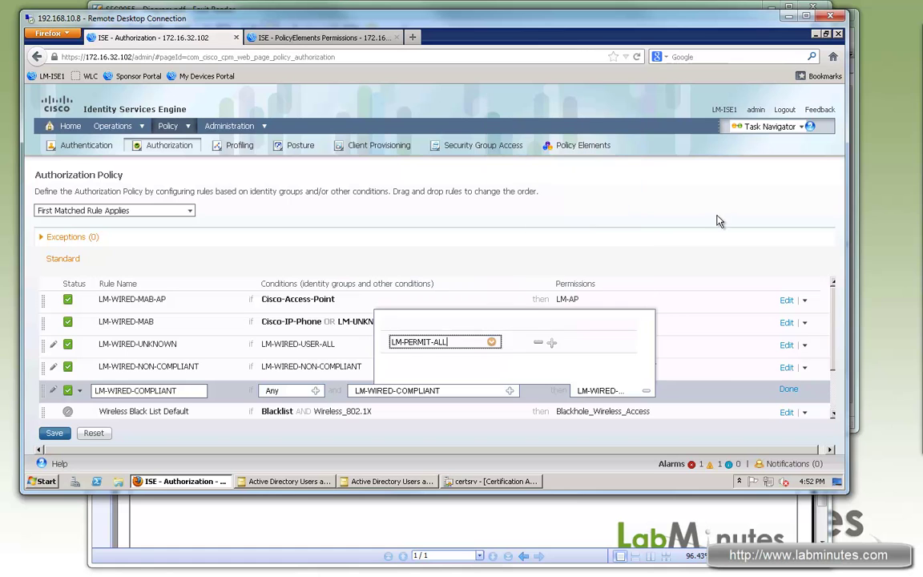
left_click(788, 389)
left_click(54, 434)
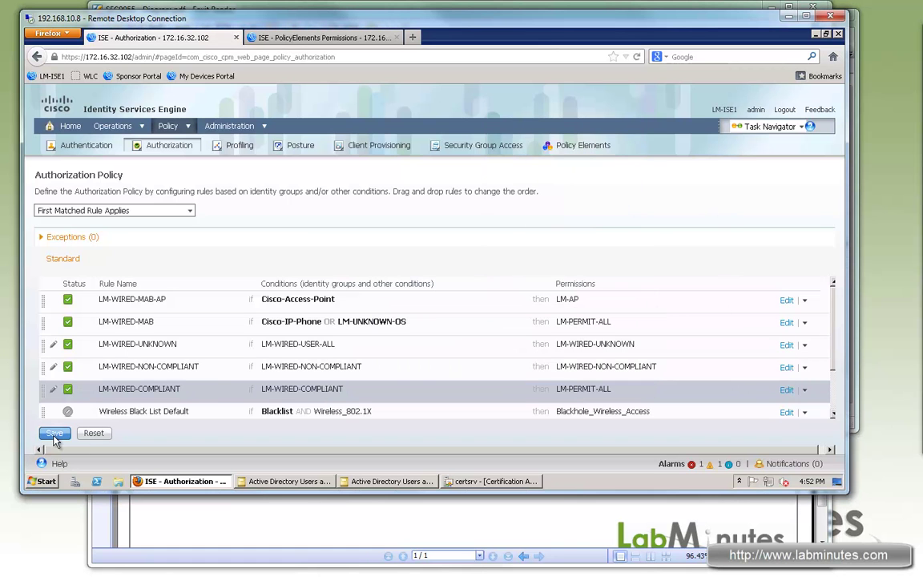
Step: Open the client provisioning resources in the policy element results and start adding an ISE Posture Agent Profile
left_click(318, 37)
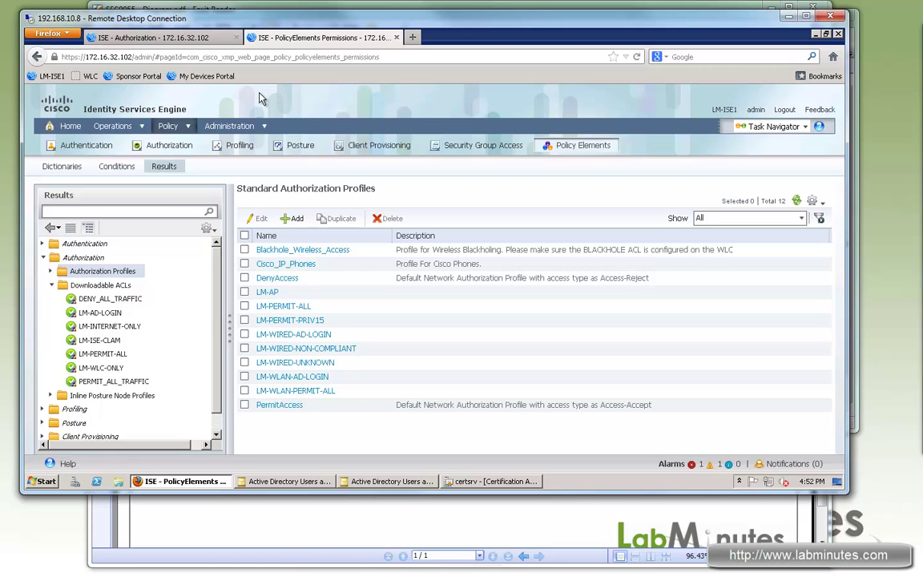
left_click(185, 129)
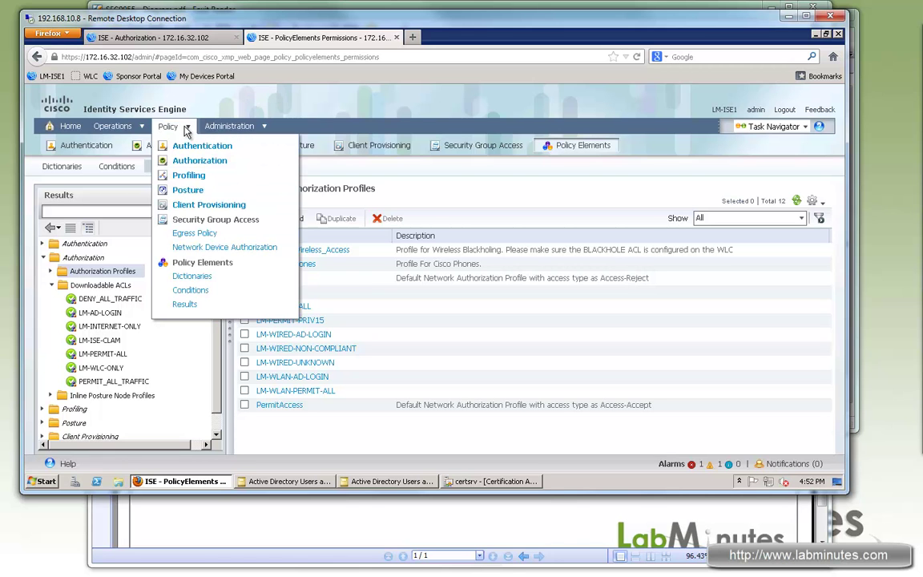
left_click(185, 305)
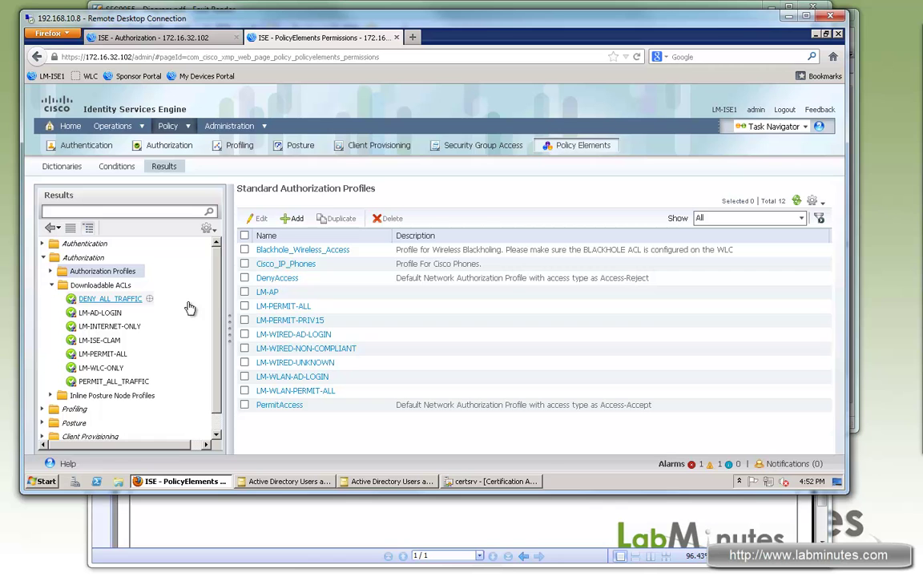
scroll(128, 384, "down", 1)
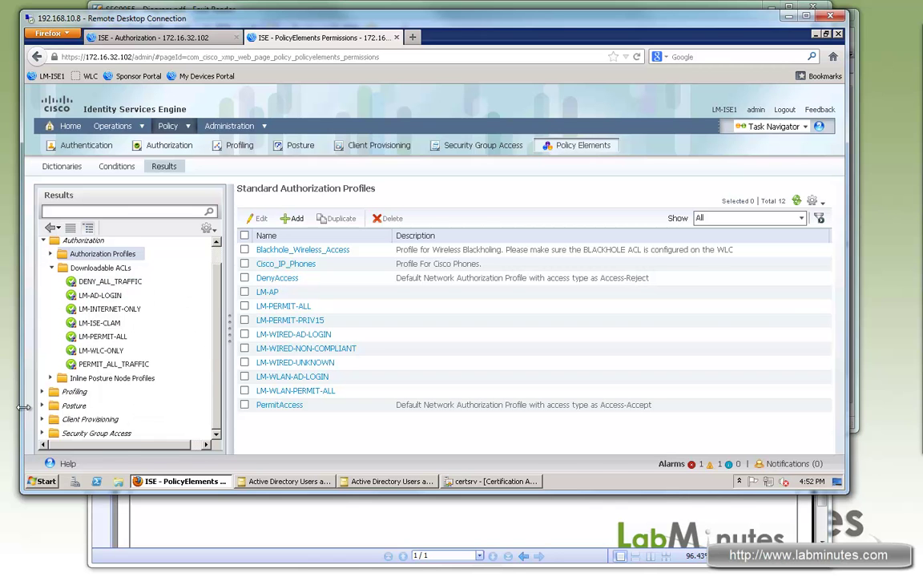
left_click(43, 418)
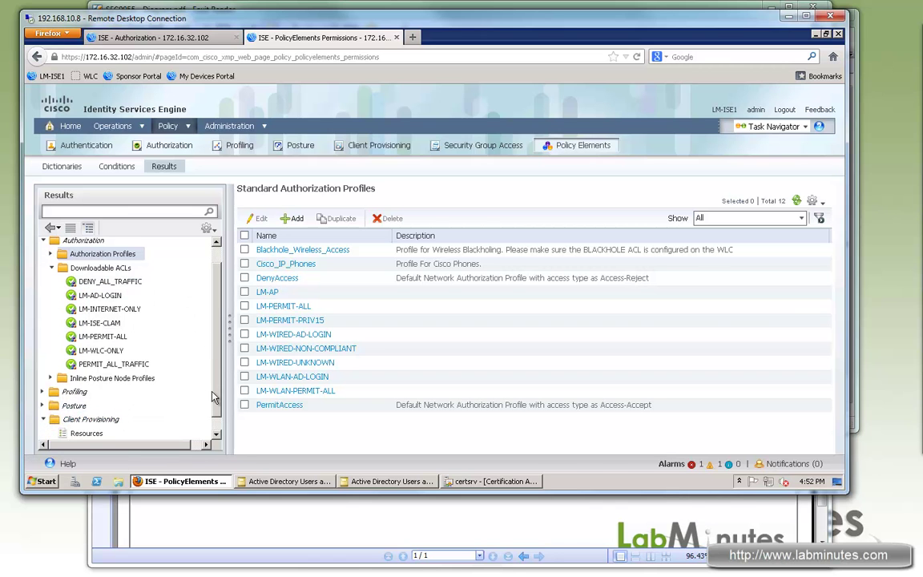
scroll(215, 397, "down", 1)
left_click(86, 418)
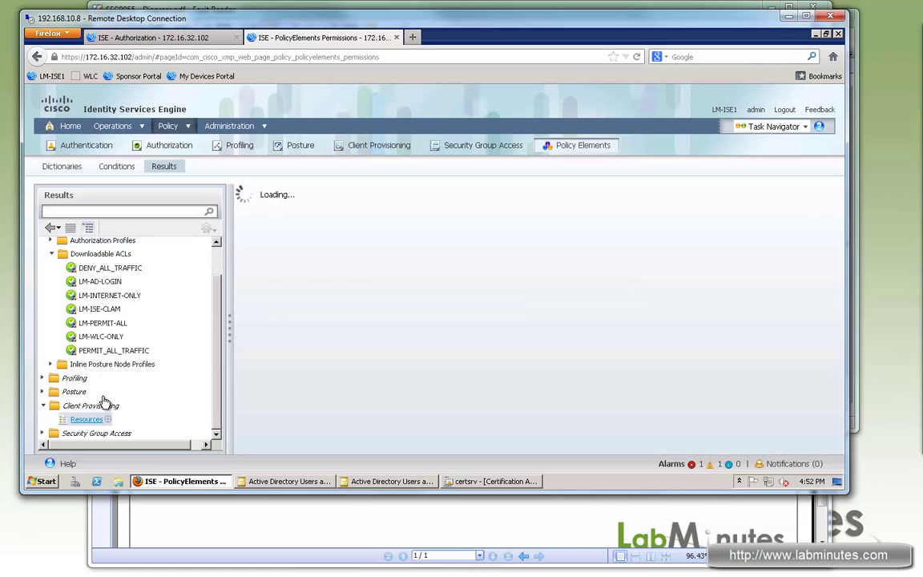
left_click(298, 218)
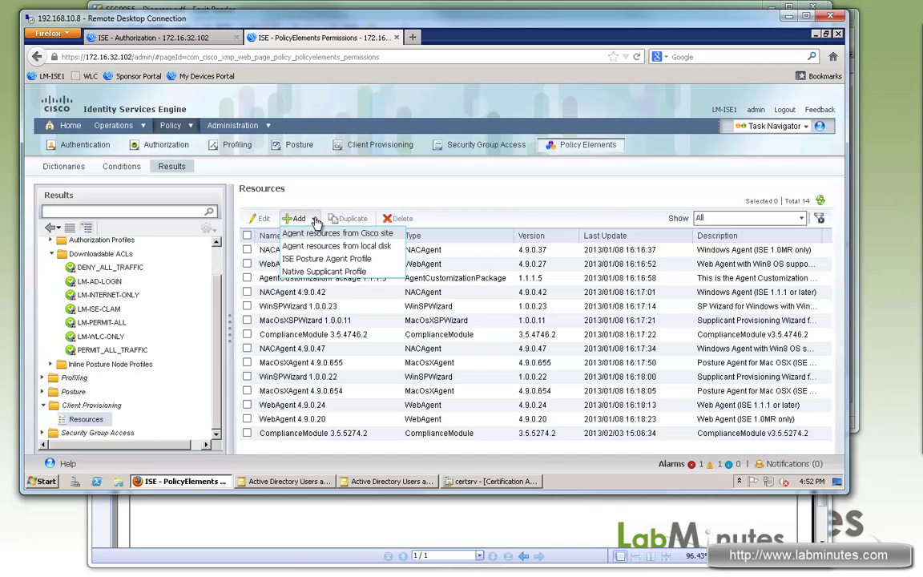
left_click(322, 259)
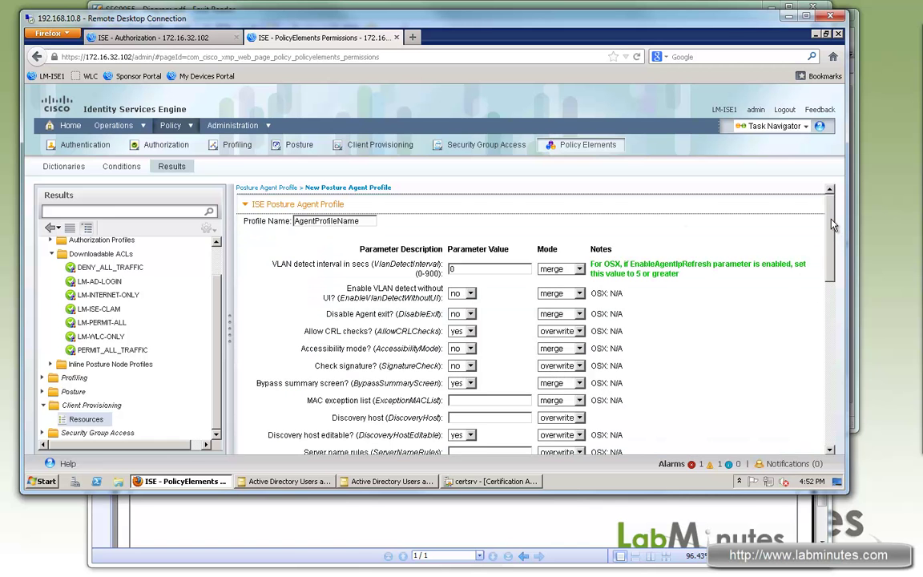
Step: Review the posture agent profile parameters, including VLAN detection, MAC exception list, posture report filter and timeouts
left_click_drag(831, 226, 831, 436)
scroll(352, 288, "up", 15)
left_click_drag(346, 301, 391, 307)
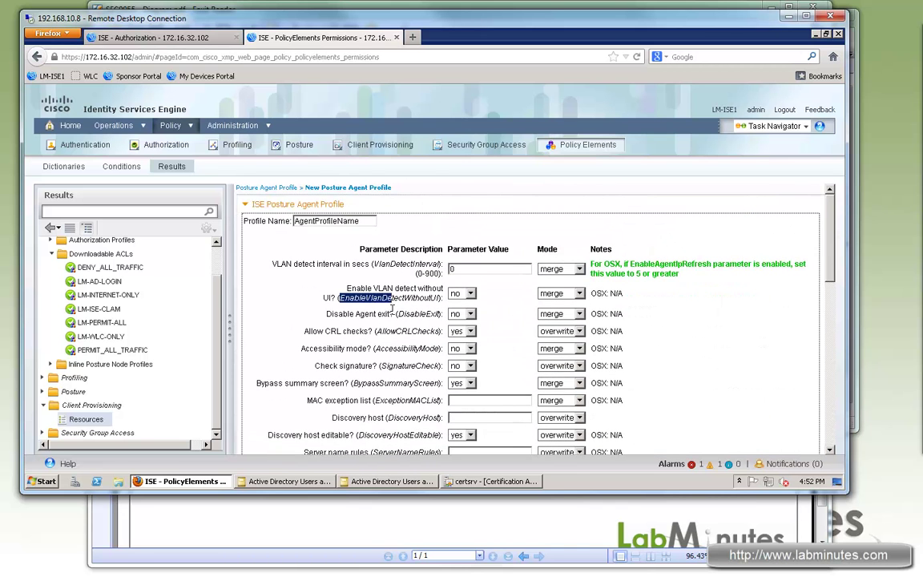
scroll(391, 308, "down", 1)
scroll(342, 276, "down", 1)
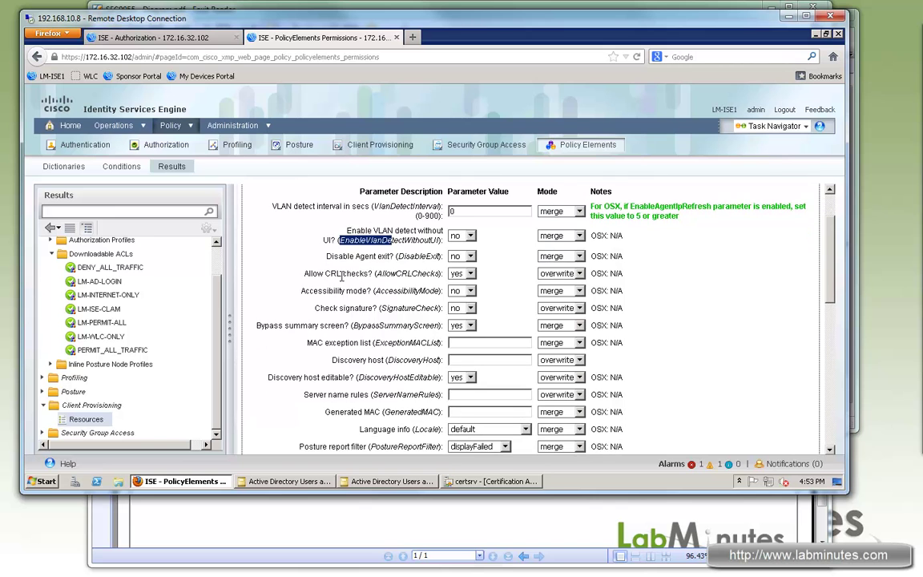
left_click_drag(317, 343, 418, 365)
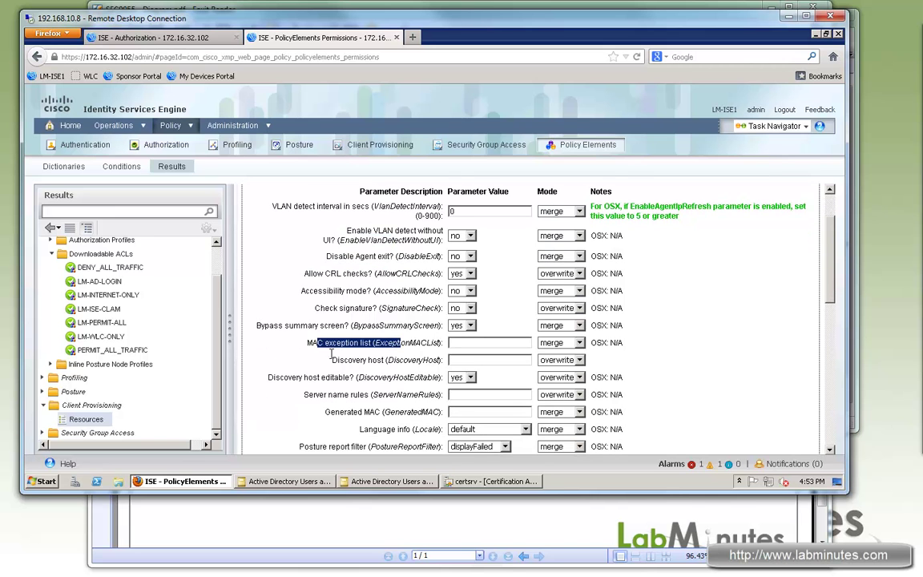
scroll(331, 354, "down", 2)
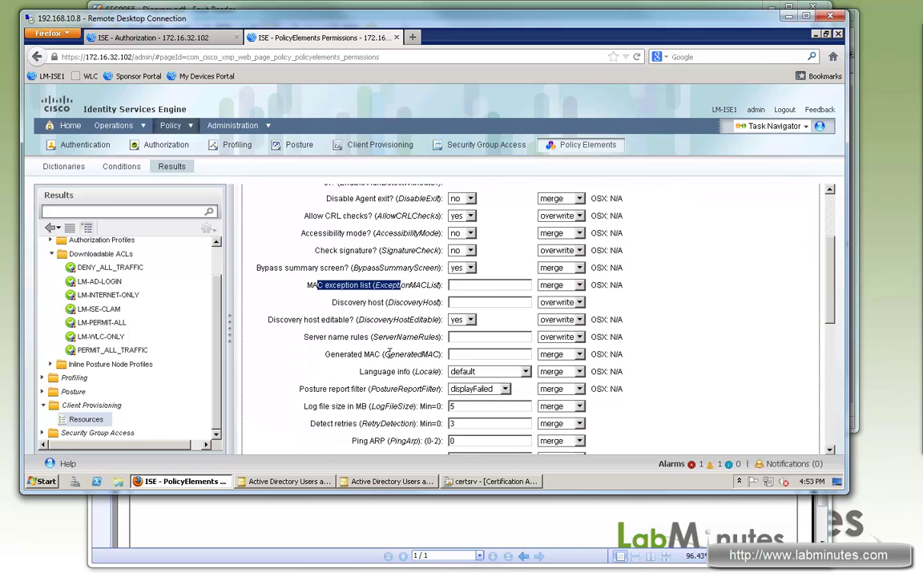
left_click_drag(316, 389, 368, 390)
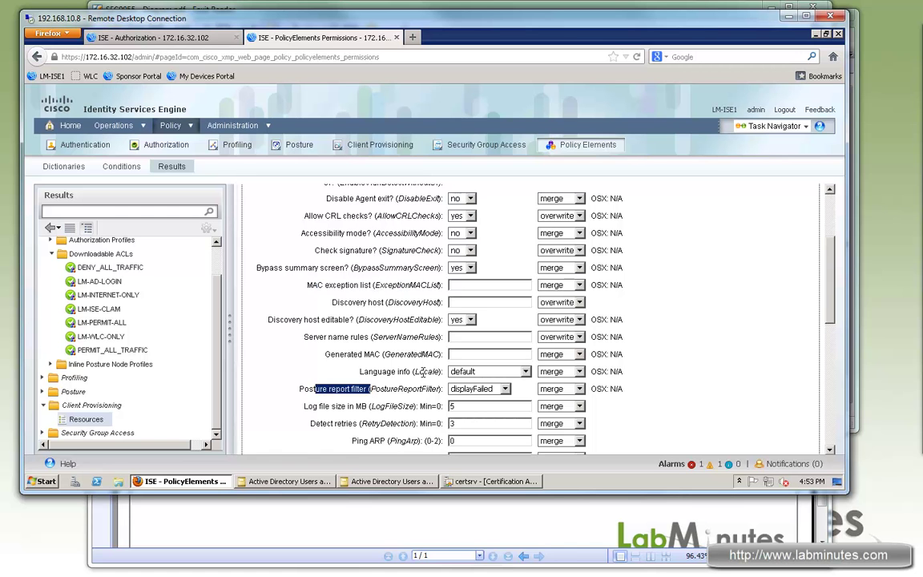
scroll(424, 371, "down", 6)
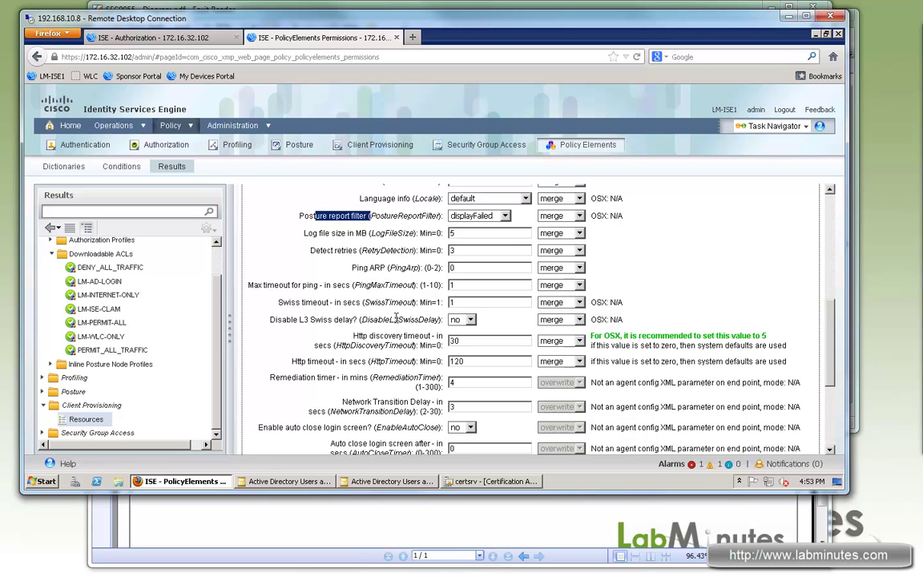
scroll(393, 320, "down", 1)
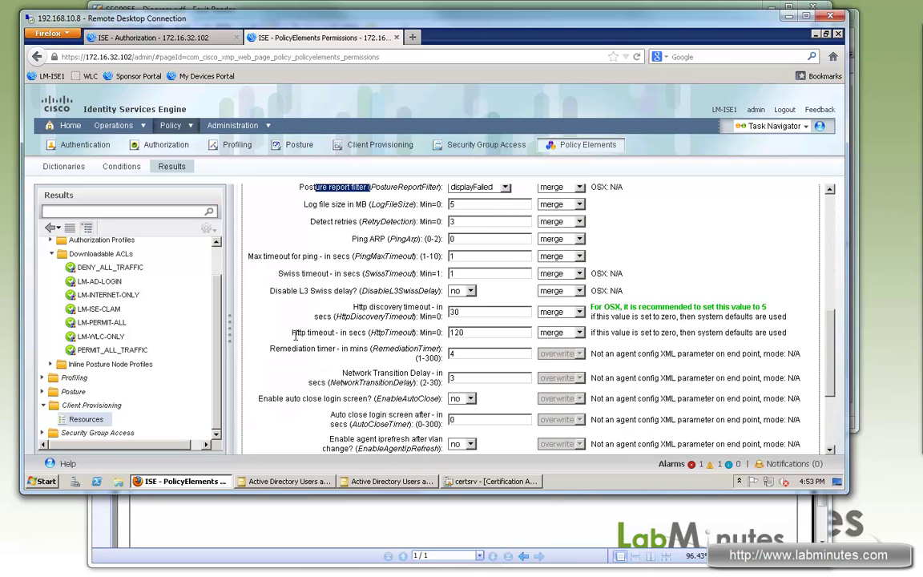
Step: Set the agent profile's remediation timer to 10 minutes
left_click_drag(326, 347, 288, 348)
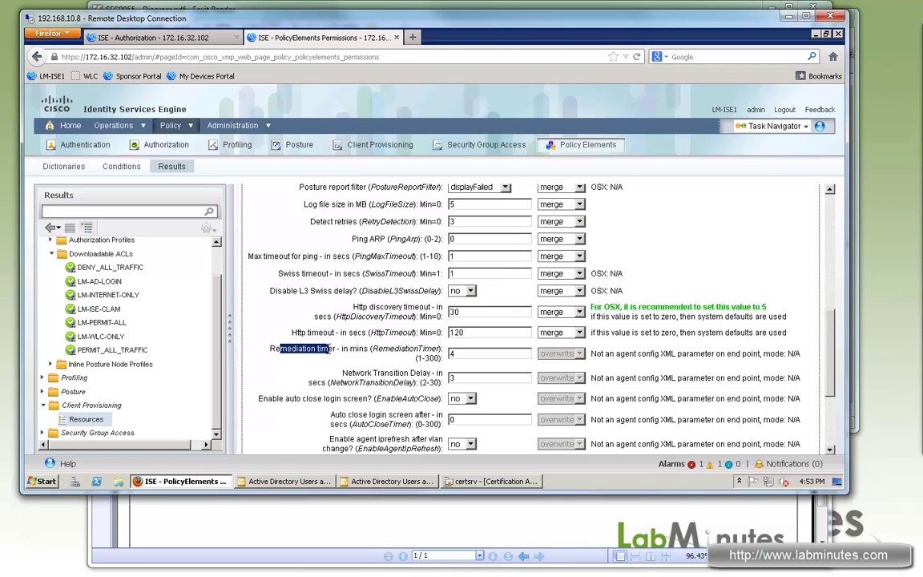
scroll(330, 320, "down", 1)
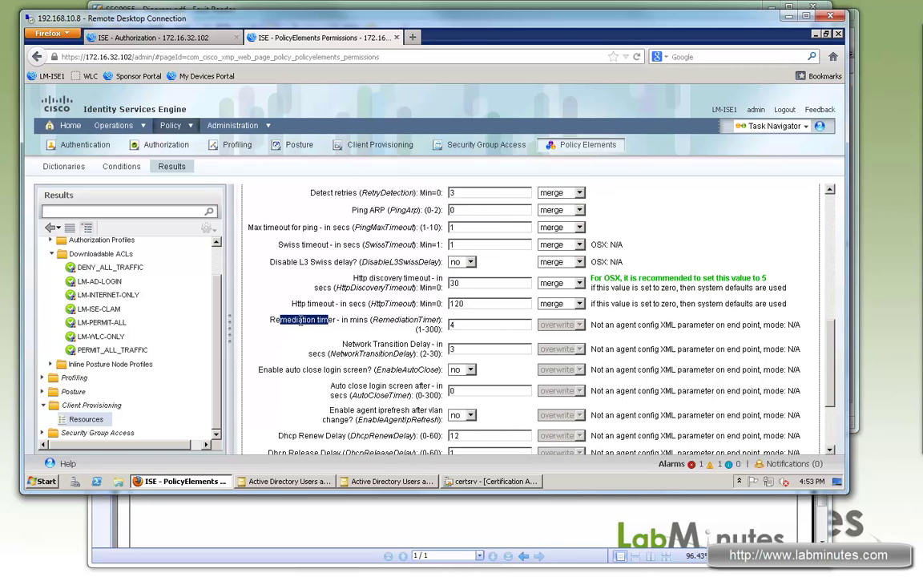
left_click(450, 323)
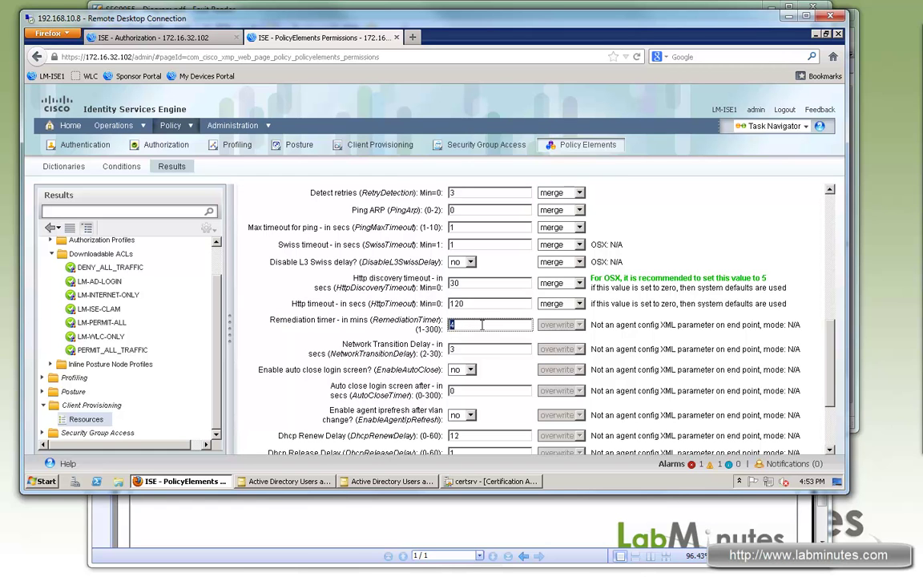
type("10")
Step: Set the agent profile's DHCP renew delay to 5 and submit the new profile
left_click_drag(374, 369, 407, 369)
scroll(385, 352, "down", 2)
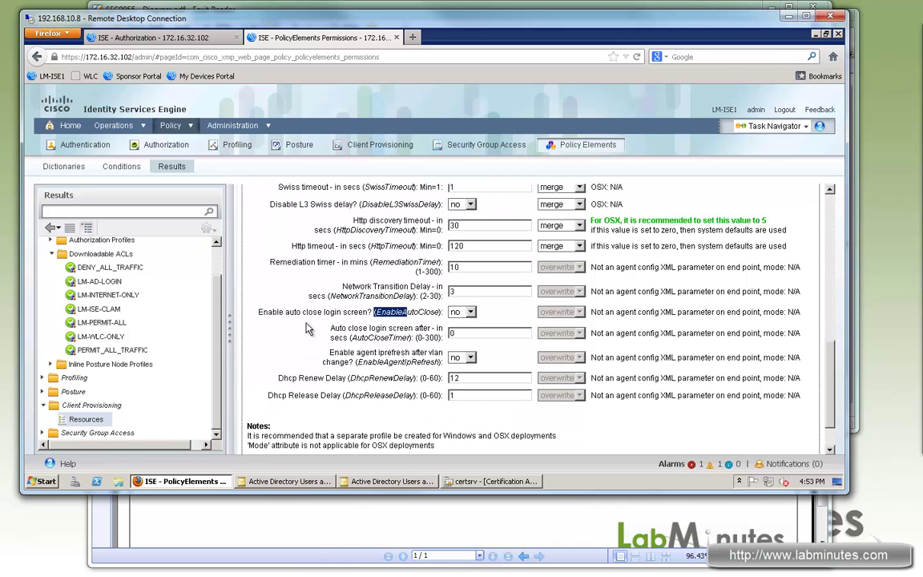
left_click_drag(285, 311, 355, 314)
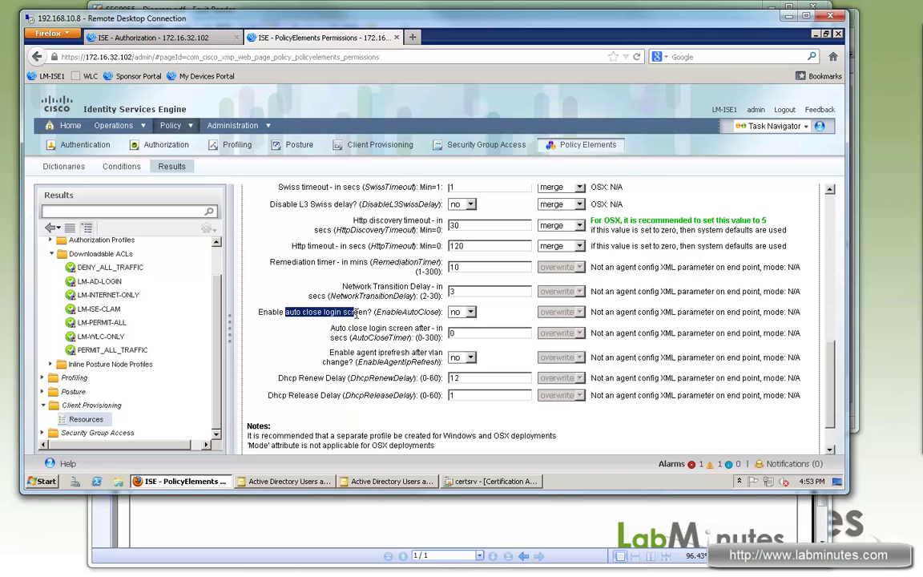
left_click_drag(354, 313, 272, 314)
left_click_drag(330, 329, 422, 351)
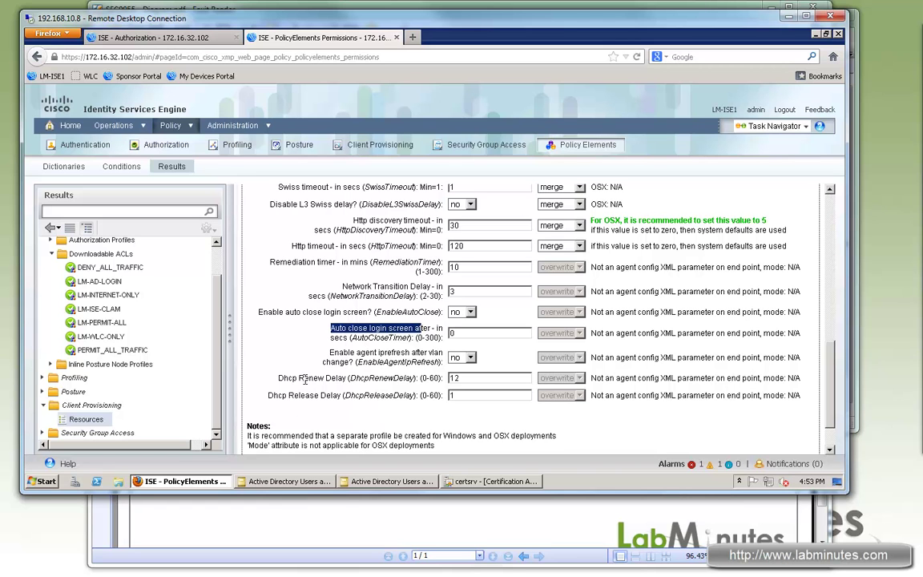
left_click_drag(335, 380, 278, 378)
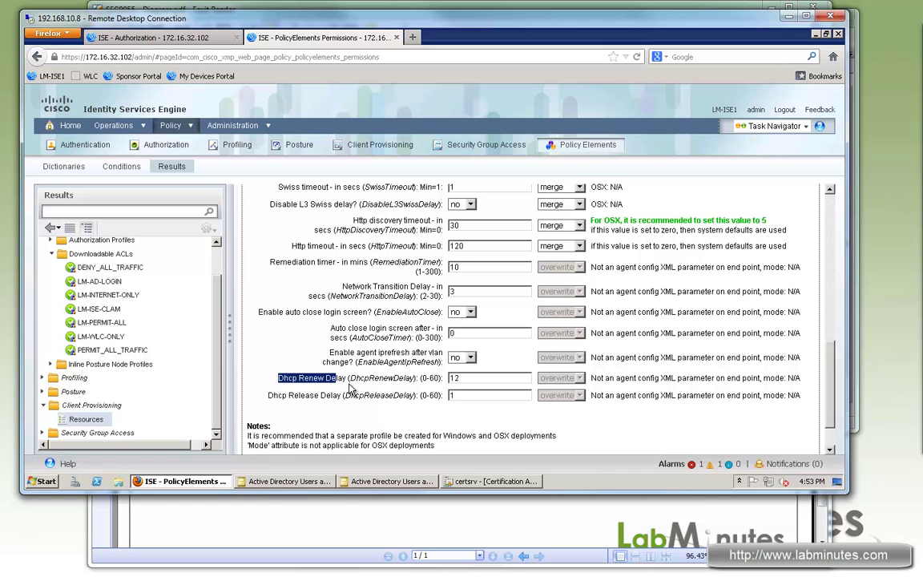
double_click(499, 377)
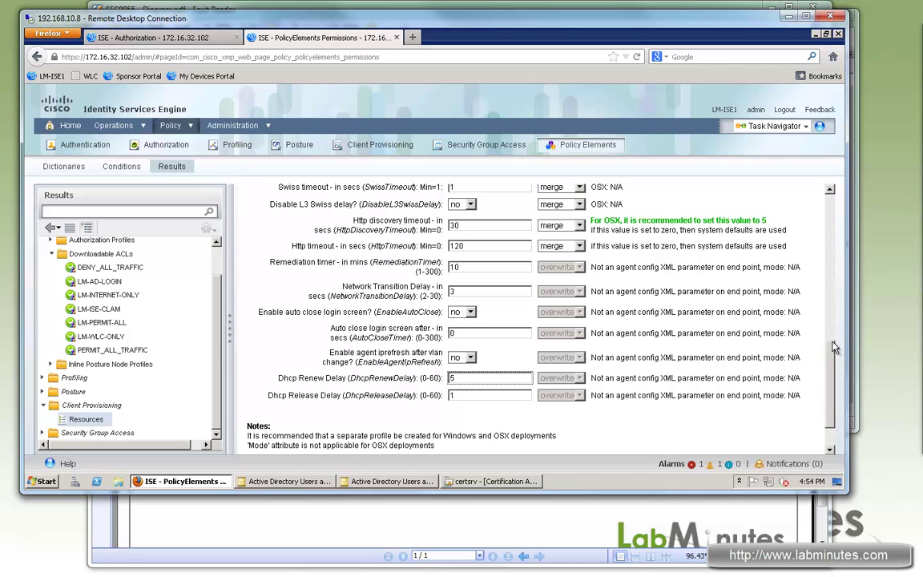
scroll(827, 382, "up", 5)
scroll(829, 430, "down", 6)
scroll(829, 430, "down", 1)
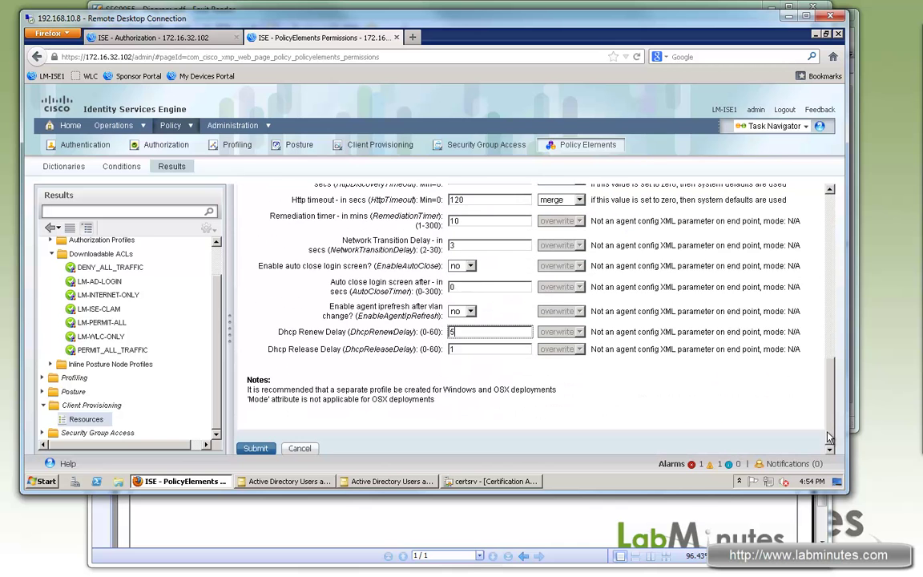
left_click(256, 447)
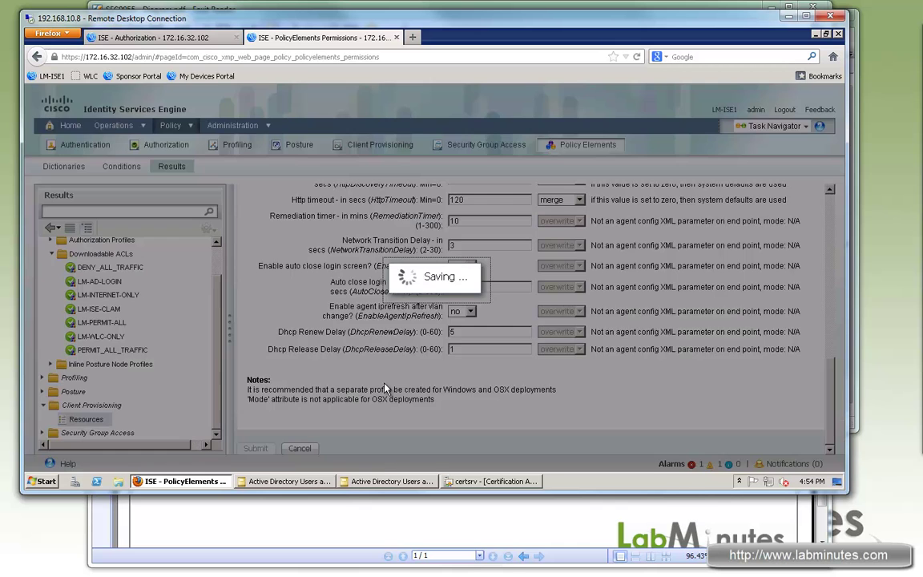
Step: Rename the posture agent profile as LM-DEFAULT-PROFILE and save it
left_click(264, 218)
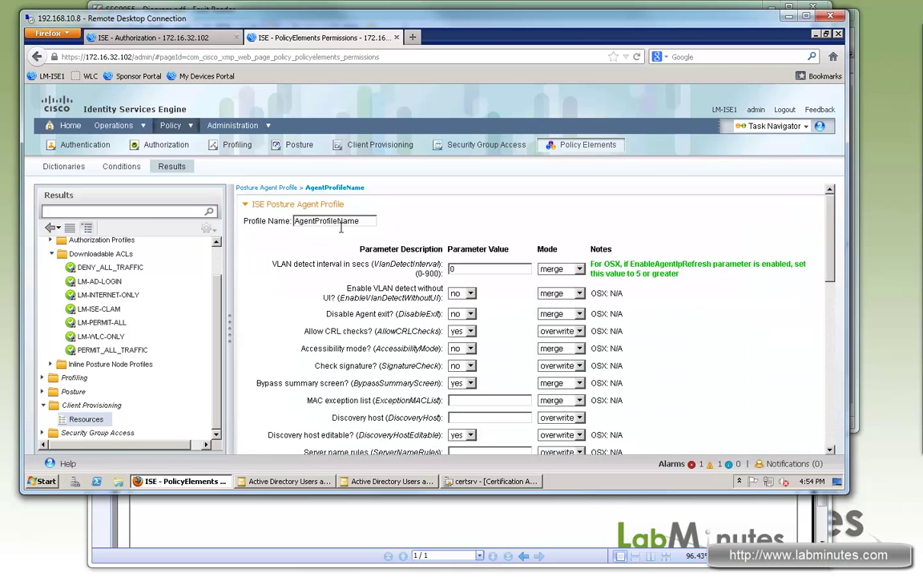
double_click(371, 221)
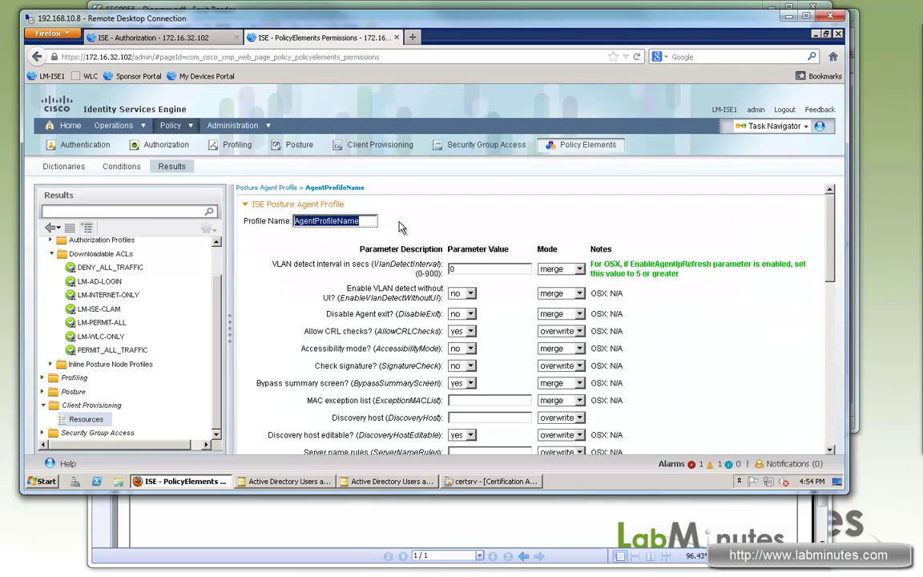
type("LM-WIRED-")
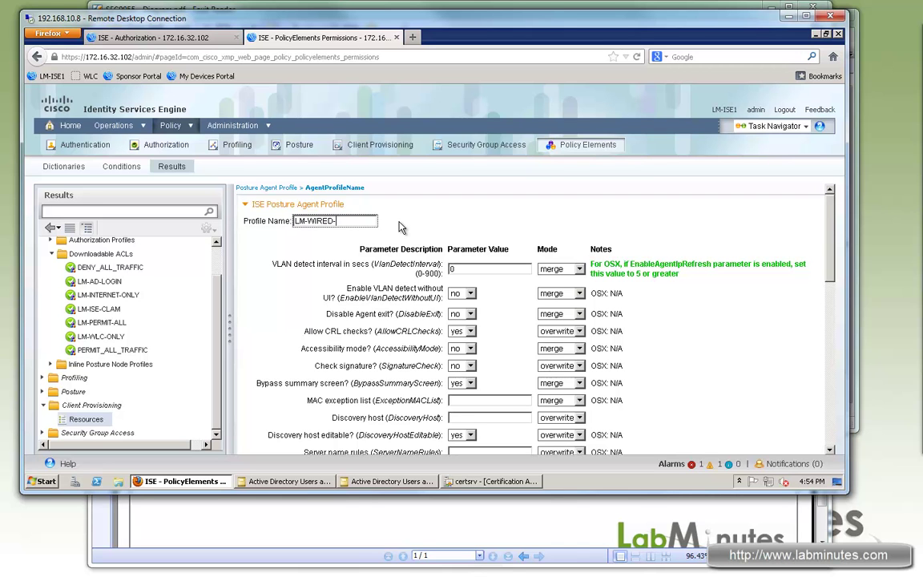
type("DEFAULT-PROFIL")
scroll(529, 320, "down", 10)
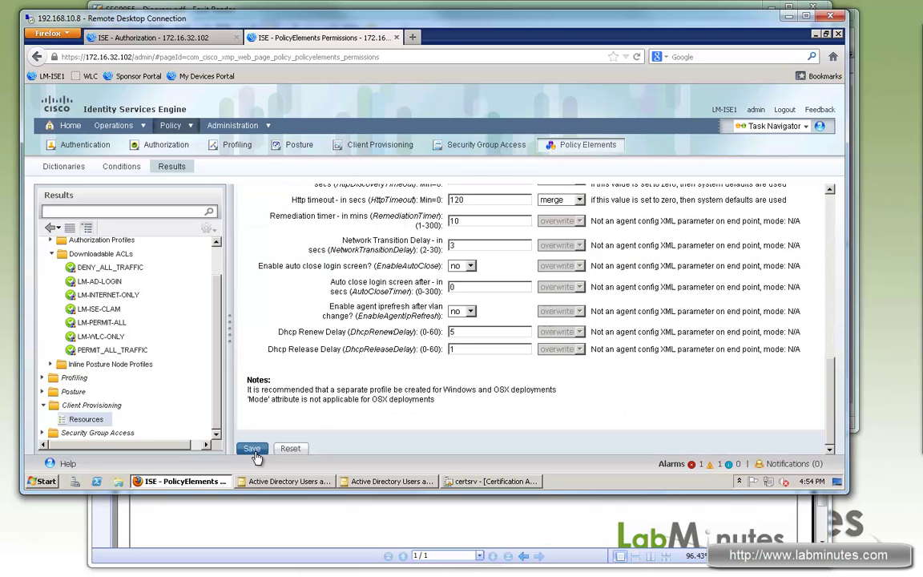
left_click(252, 447)
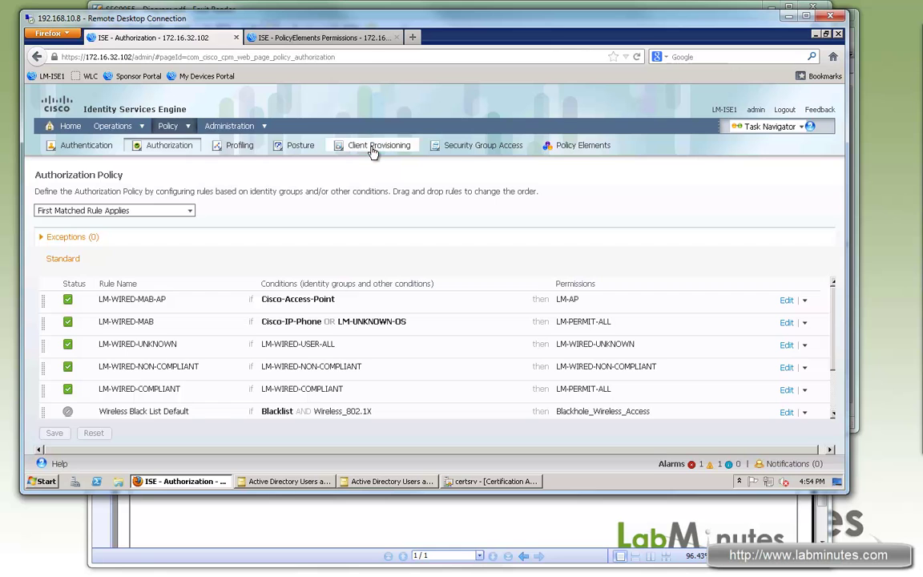
Step: In the client provisioning policy, name the rule LM-AGENT-WINS and set its operating system to Windows
left_click(375, 147)
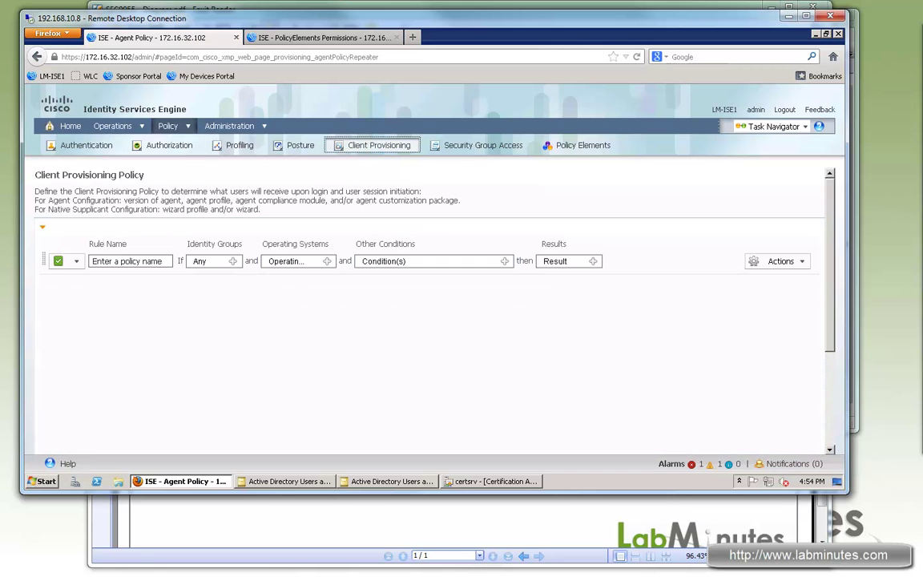
left_click(144, 262)
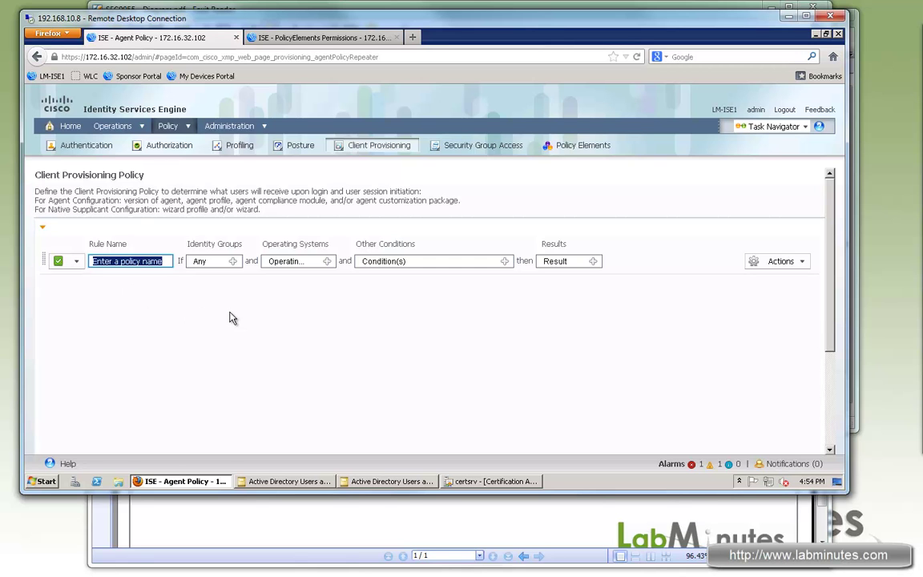
type("LM-AGEN")
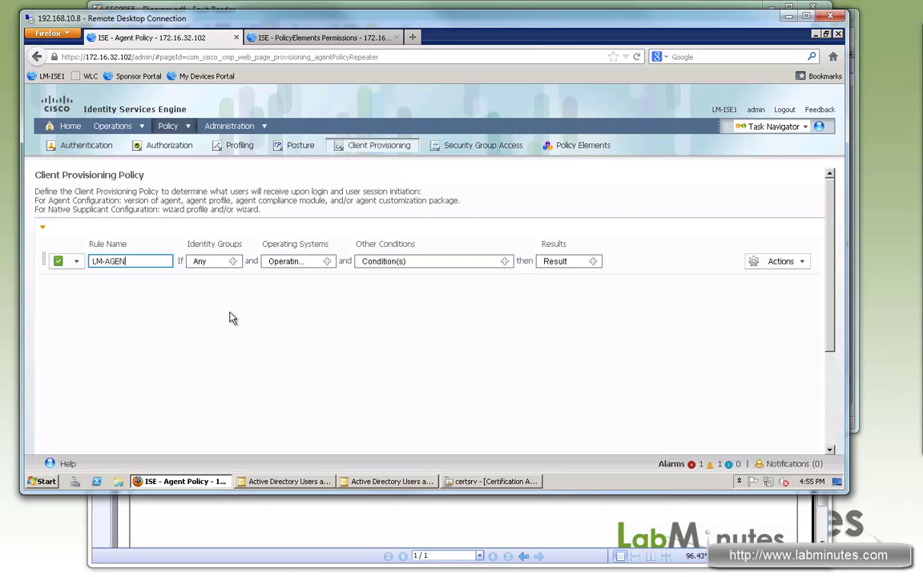
type("T-WINS")
left_click(325, 262)
left_click(392, 288)
left_click(433, 183)
left_click(500, 270)
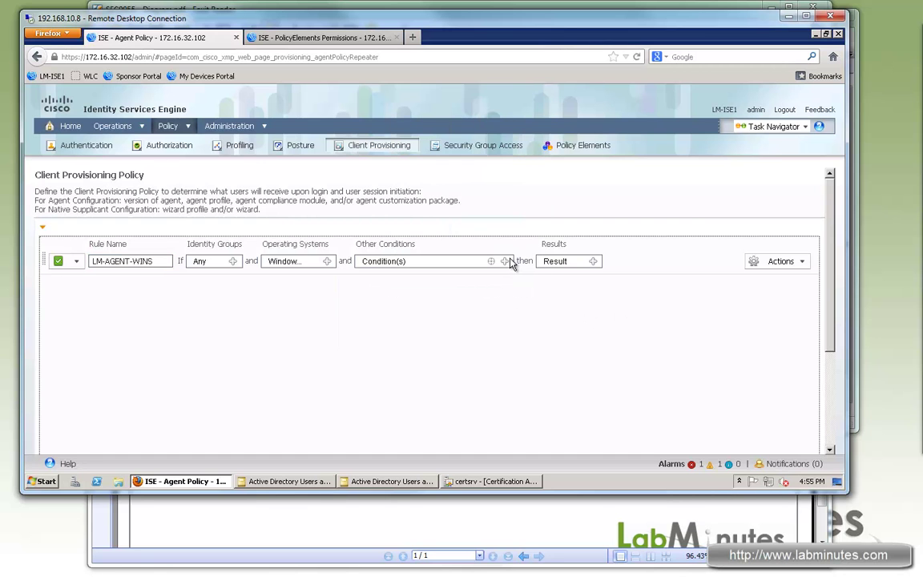
Step: Add a new condition to the LM-AGENT-WINS rule requiring AD1:ExternalGroups to equal the Domain Users group
left_click(505, 263)
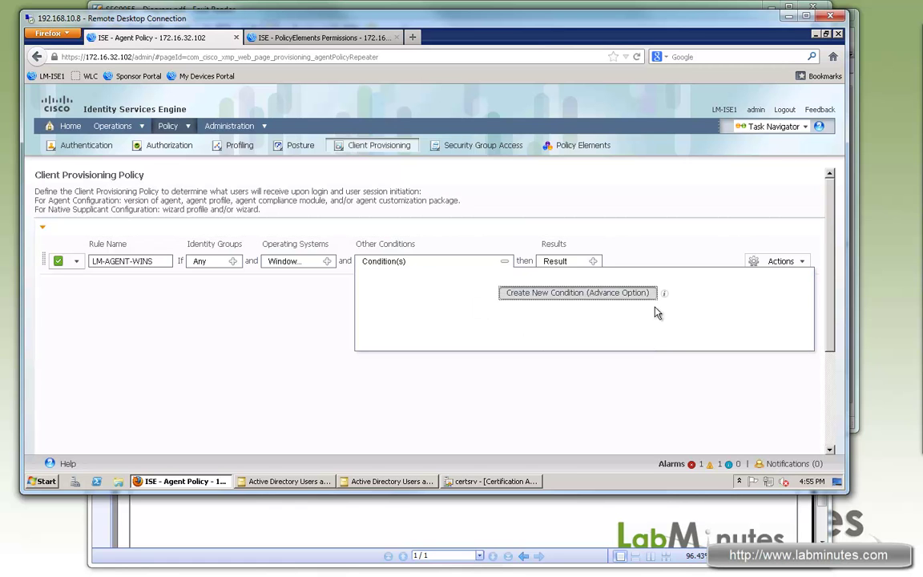
left_click(609, 293)
left_click(449, 295)
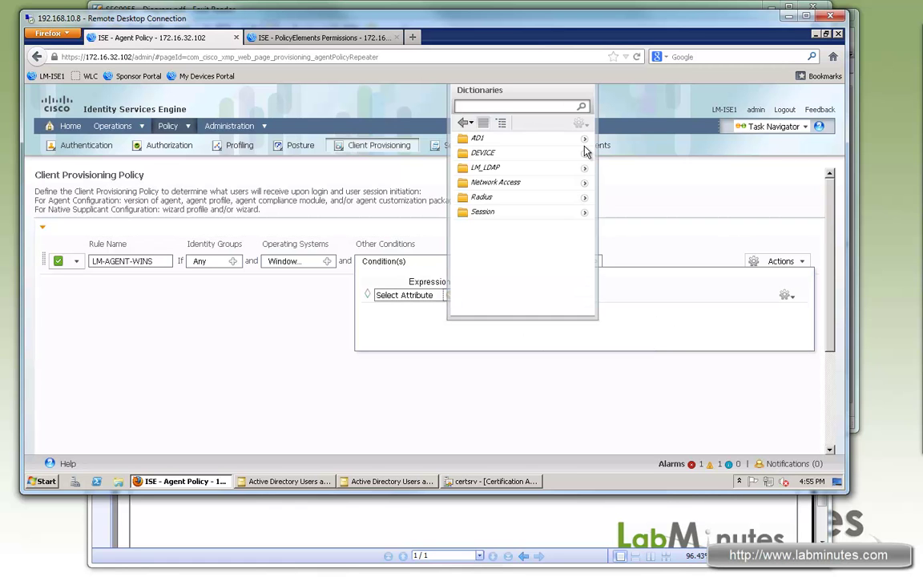
left_click(530, 138)
left_click(494, 152)
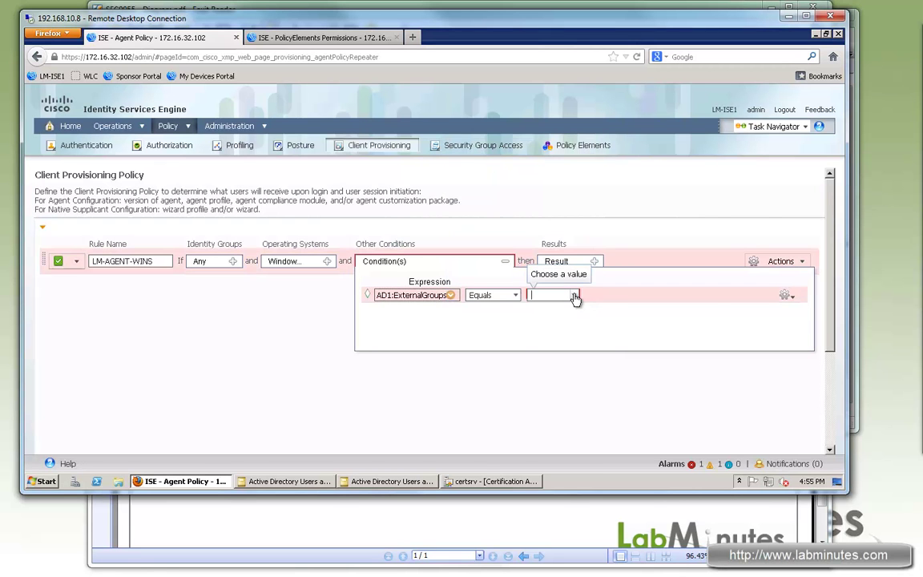
left_click(574, 294)
left_click(645, 343)
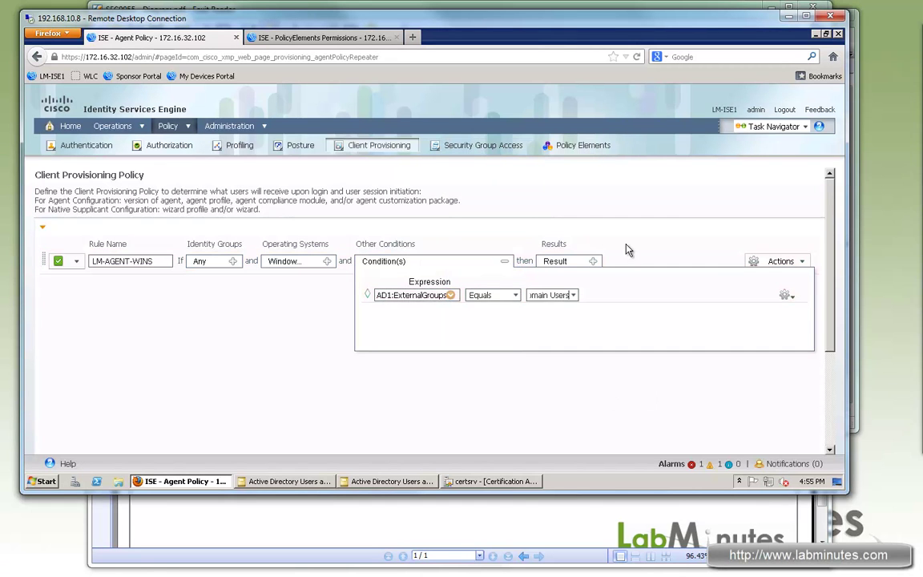
Step: In the rule's result, set the agent to NACAgent 4.9.0.47 and the profile to LM-DEFAULT-PROFILE
left_click(593, 261)
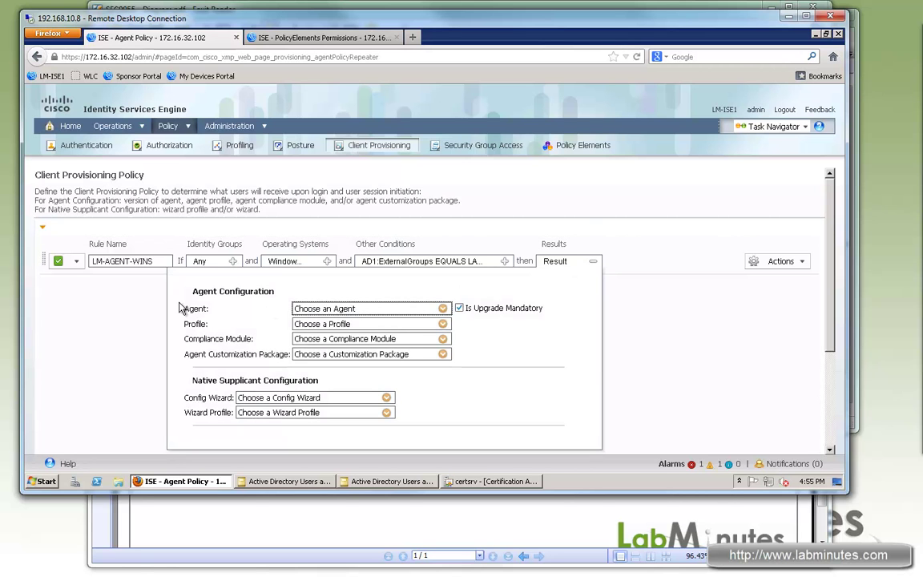
left_click(442, 309)
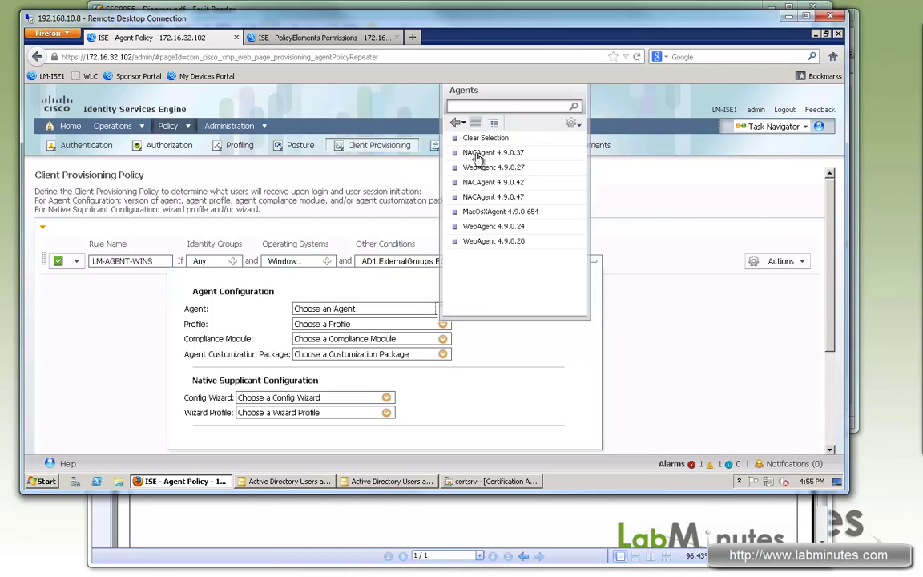
left_click(530, 198)
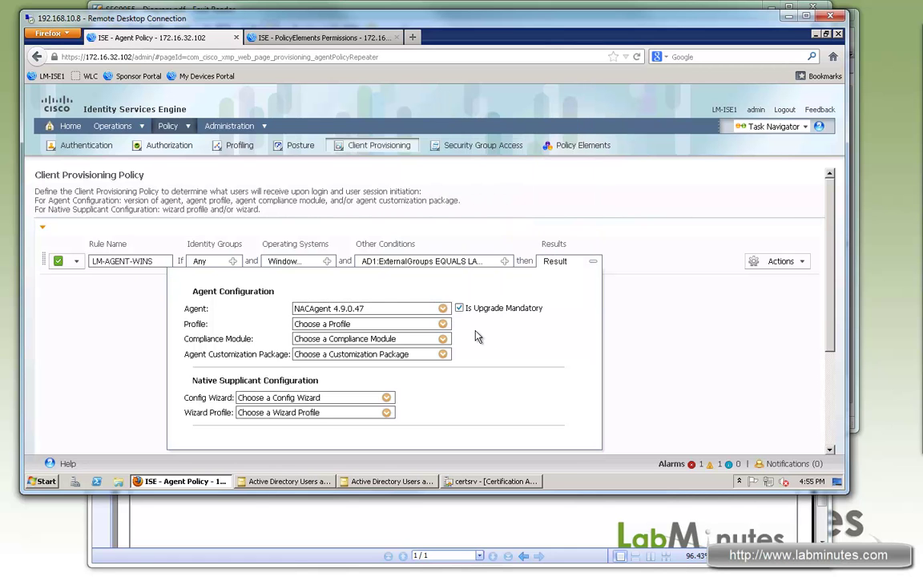
left_click(442, 324)
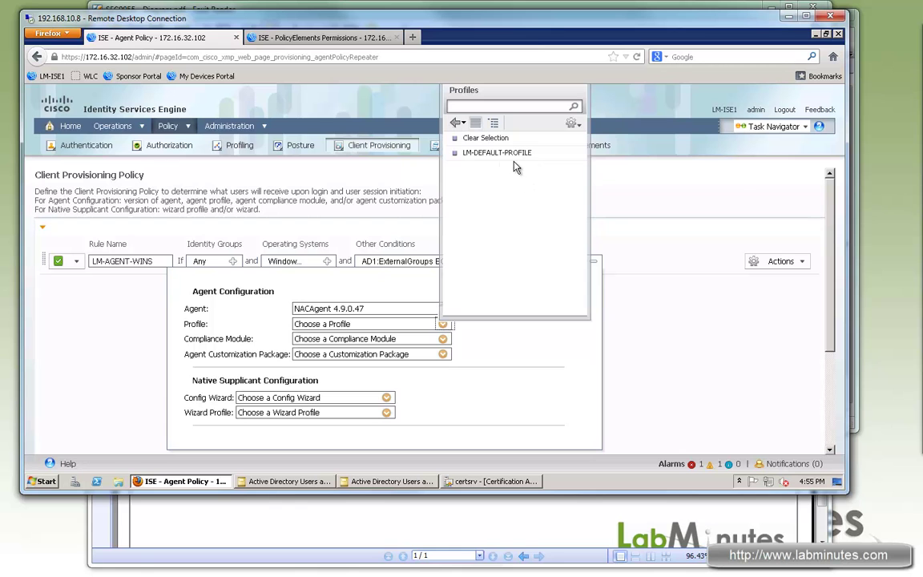
left_click(490, 153)
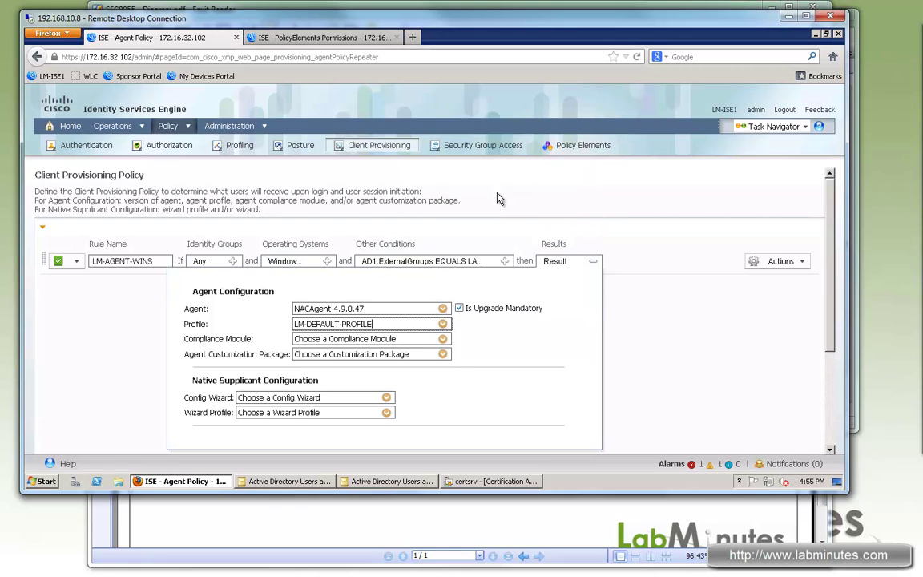
Step: Set the rule's compliance module to ComplianceModule 3.5.5274.2 and save the client provisioning policy
left_click(443, 340)
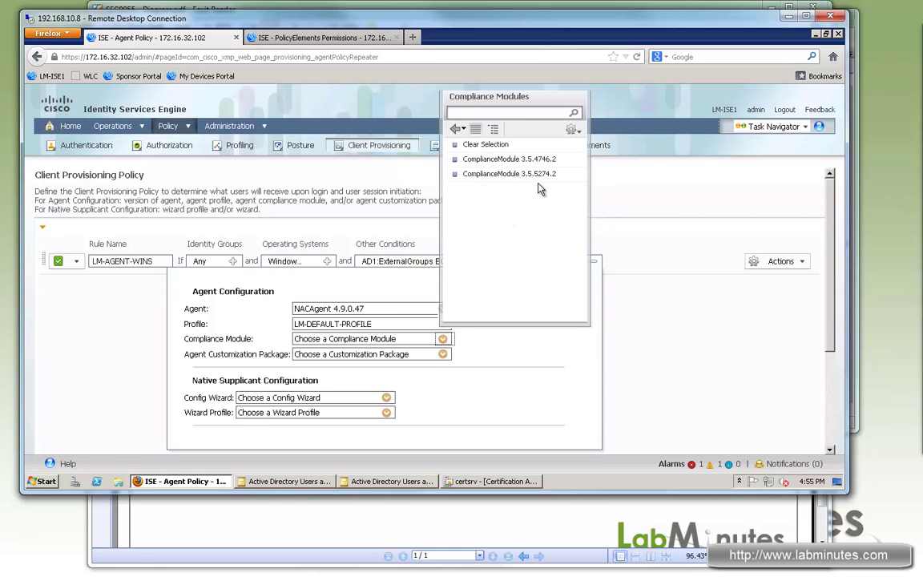
left_click(541, 177)
left_click(445, 353)
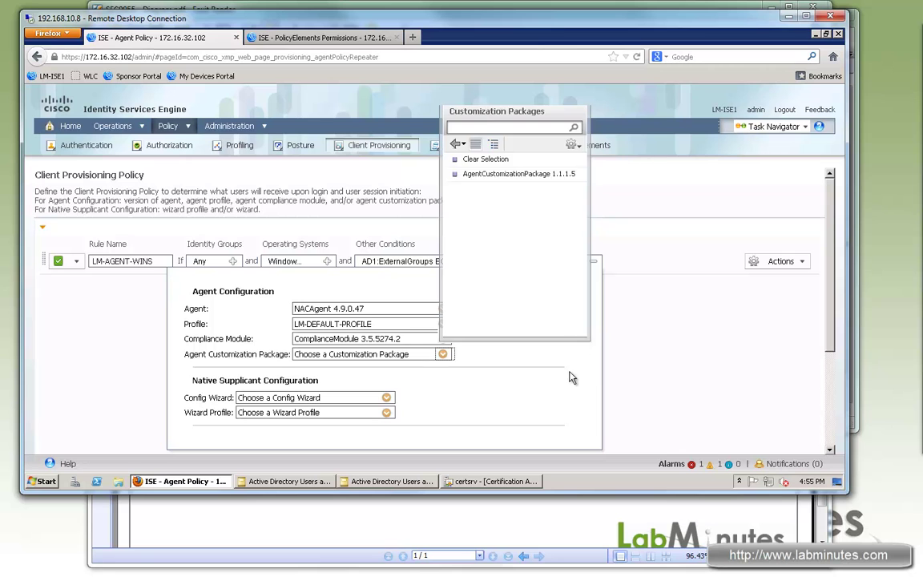
left_click(527, 353)
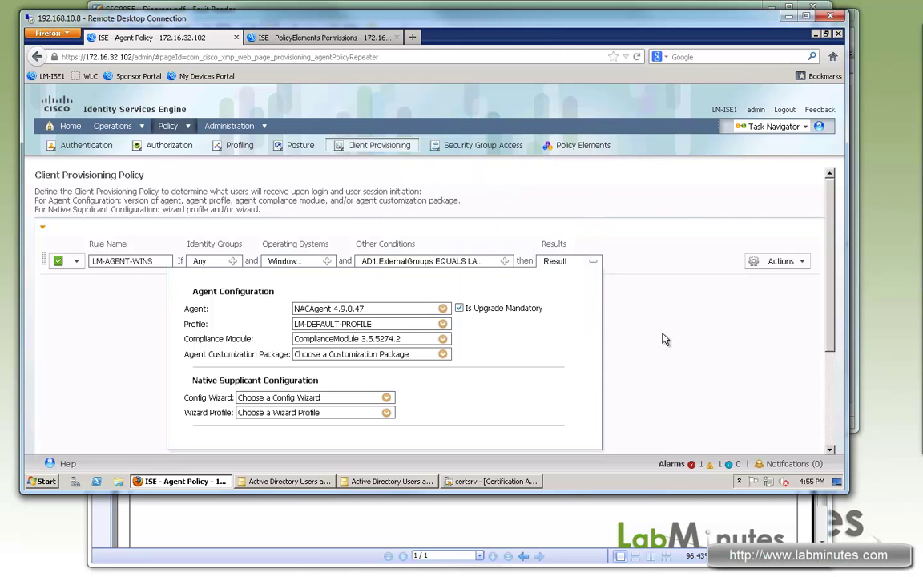
left_click(647, 353)
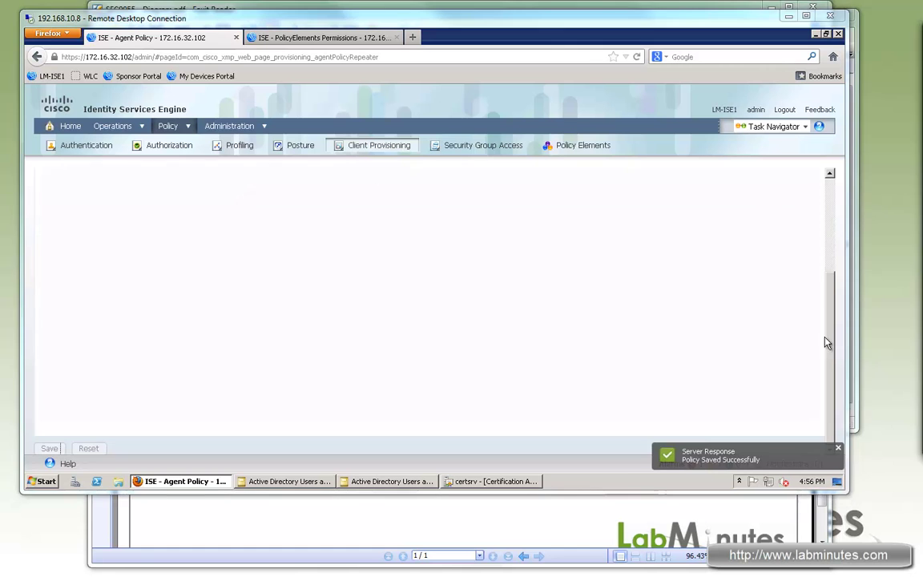
left_click_drag(832, 352, 832, 226)
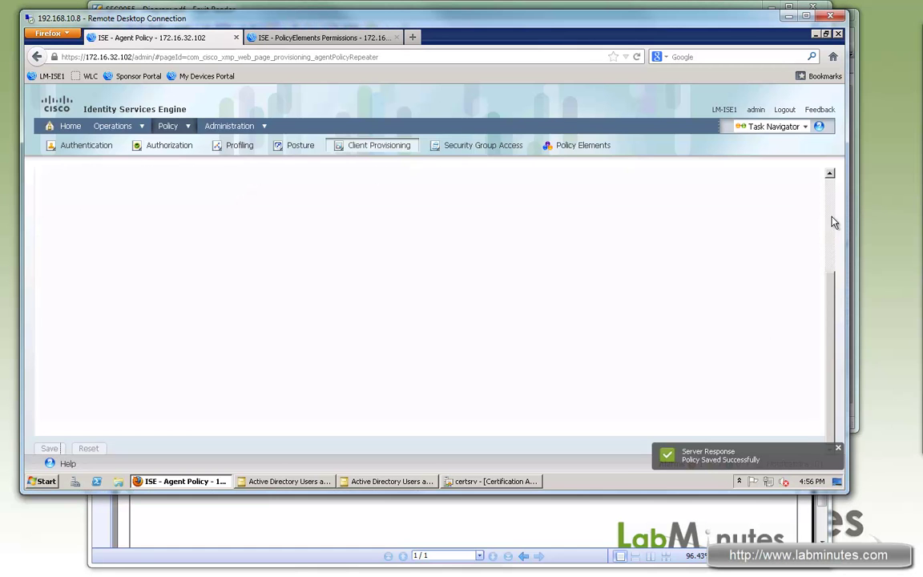